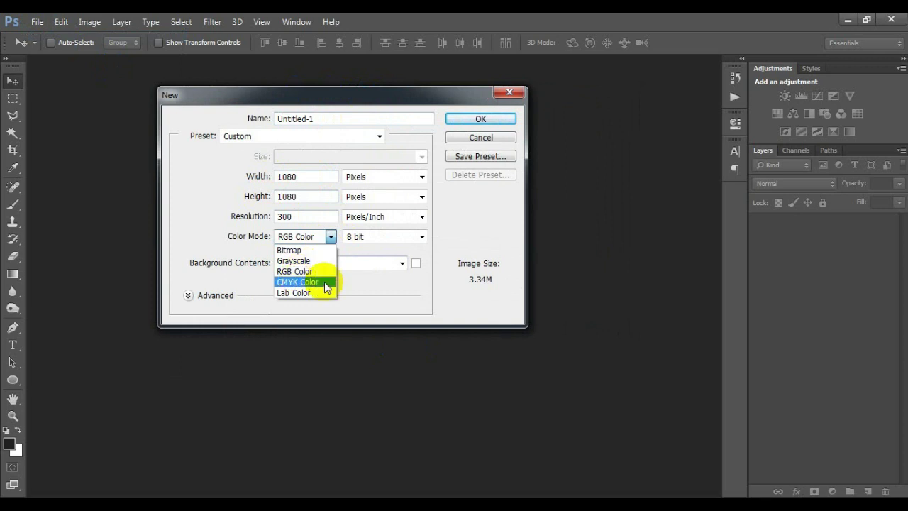
Set the color mode to CMYK Color and create the new 1080 × 1080 pixel document at 300 pixels/inch
{"action": "left_click", "coordinate": [317, 287]}
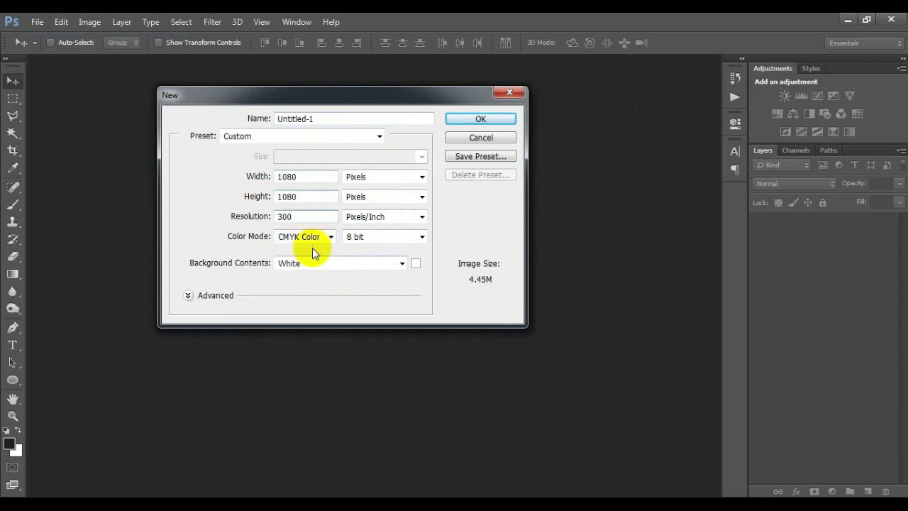
{"action": "left_click", "coordinate": [465, 120]}
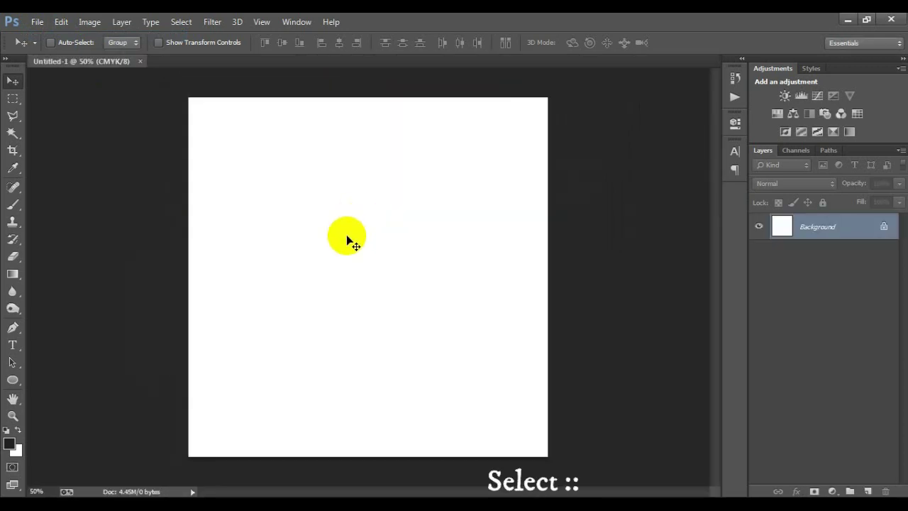
Add a dark gray Solid Color fill layer above the background
{"action": "left_click", "coordinate": [832, 491]}
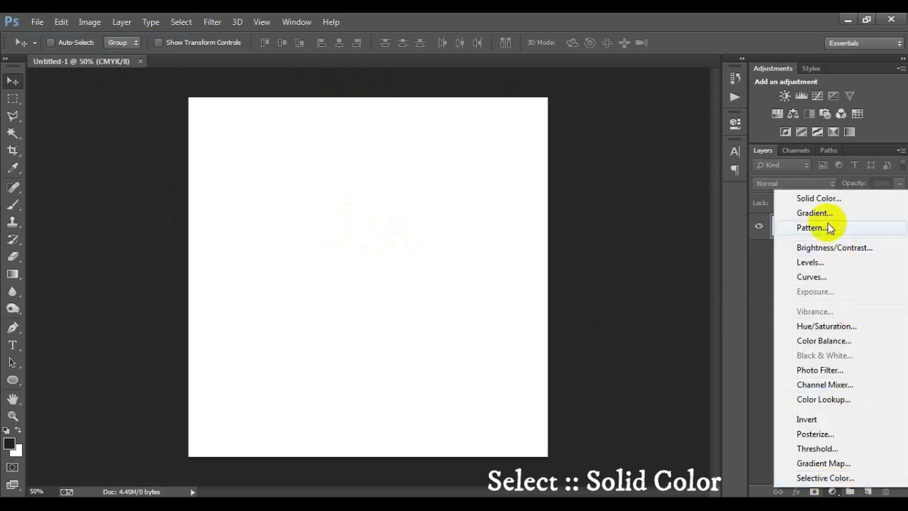
{"action": "left_click", "coordinate": [813, 201]}
{"action": "mouse_move", "coordinate": [466, 226]}
{"action": "left_mouse_down"}
{"action": "mouse_move", "coordinate": [345, 225]}
{"action": "mouse_move", "coordinate": [329, 227]}
{"action": "mouse_move", "coordinate": [323, 241]}
{"action": "left_mouse_up"}
{"action": "left_click", "coordinate": [642, 114]}
{"action": "key", "text": "v"}
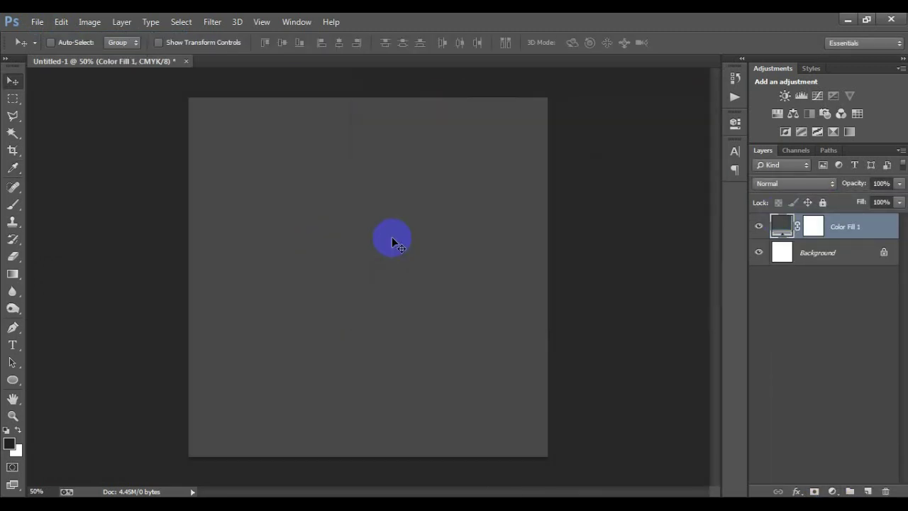
Open the pumpkin EPS file ending in 01, rasterized at 300 pixels/inch in CMYK Color
{"action": "left_click", "coordinate": [38, 22]}
{"action": "left_click", "coordinate": [51, 49]}
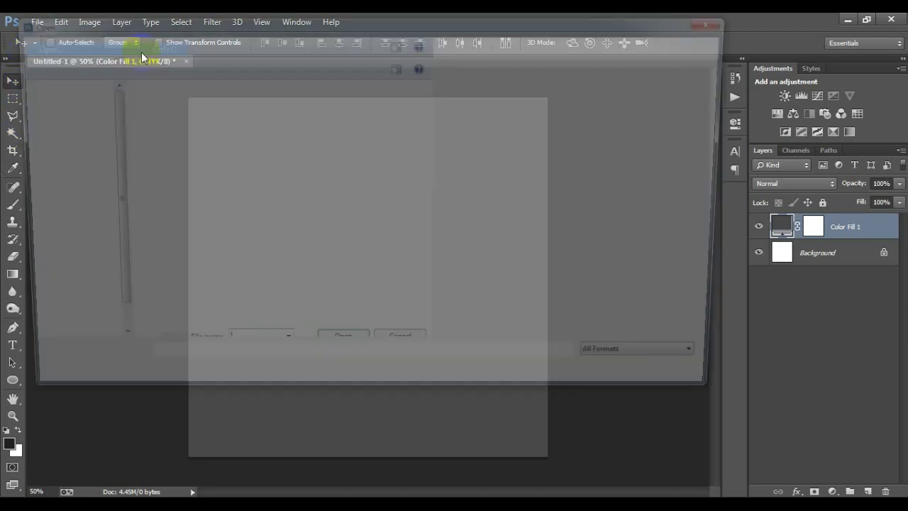
{"action": "left_click", "coordinate": [631, 386]}
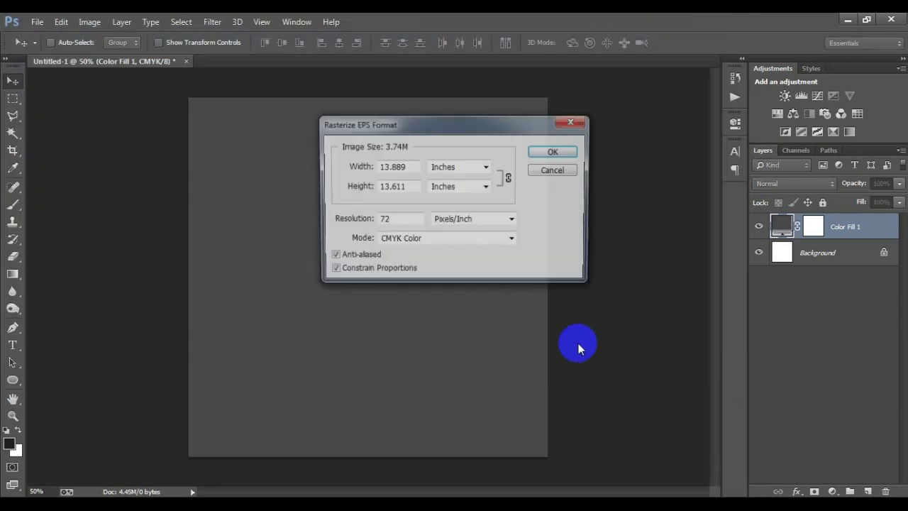
{"action": "type", "text": "300"}
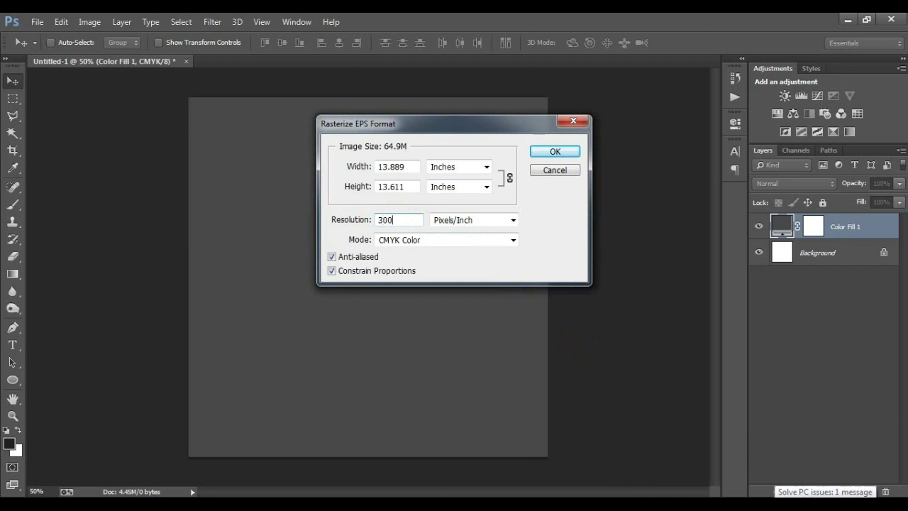
{"action": "key", "text": "Return"}
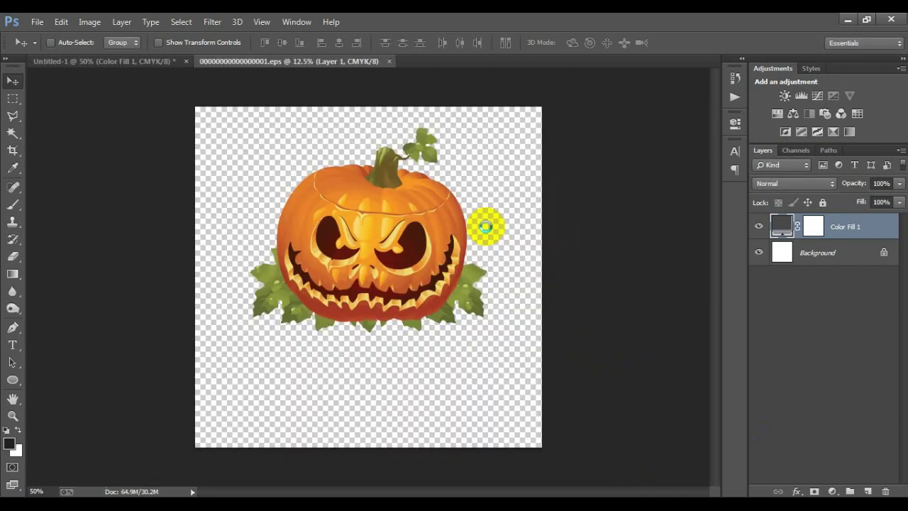
Copy the pumpkin artwork into the Untitled-1 document and close the source EPS file without saving changes
{"action": "left_click_drag", "start_coordinate": [385, 208], "coordinate": [267, 224]}
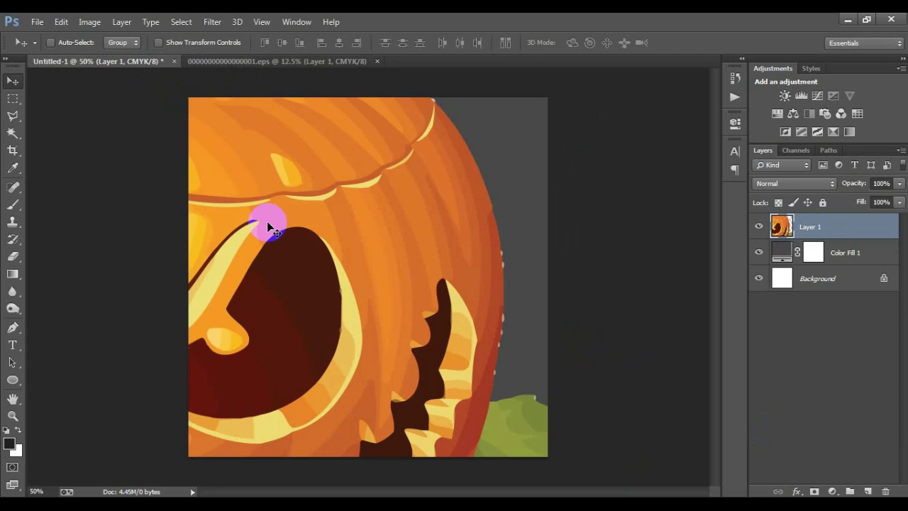
{"action": "left_click", "coordinate": [378, 61]}
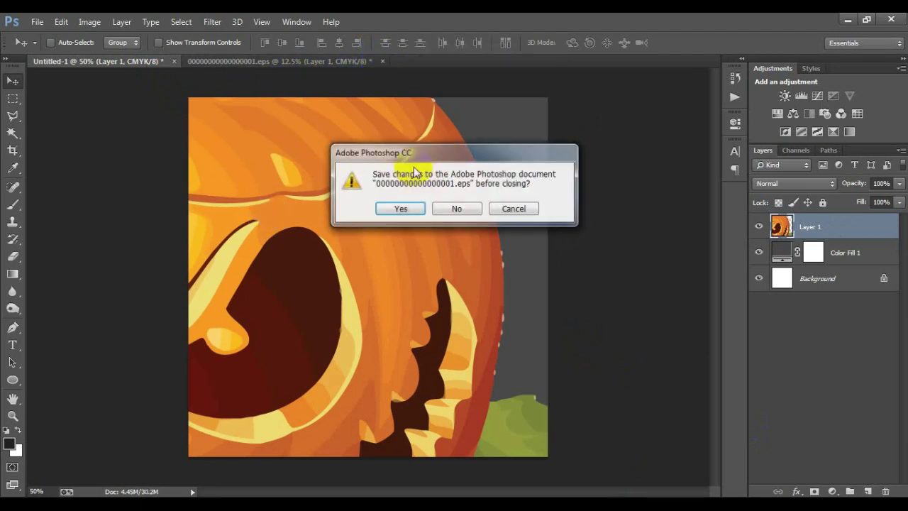
{"action": "left_click", "coordinate": [458, 207]}
Scale the oversized pumpkin layer down to about 20% so it fits inside the canvas
{"action": "key", "text": "ctrl+t"}
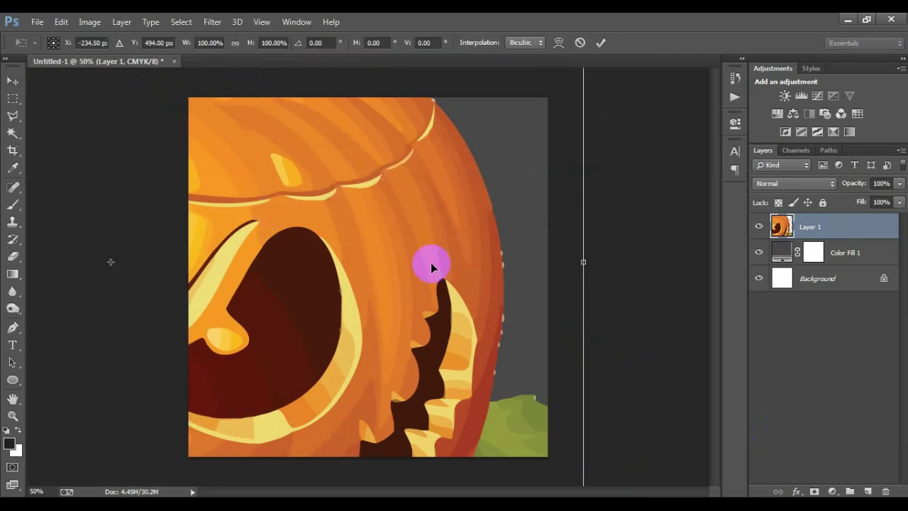
{"action": "key", "text": "ctrl+minus"}
{"action": "key", "text": "ctrl+minus"}
{"action": "key", "text": "ctrl+minus"}
{"action": "key", "text": "ctrl+minus"}
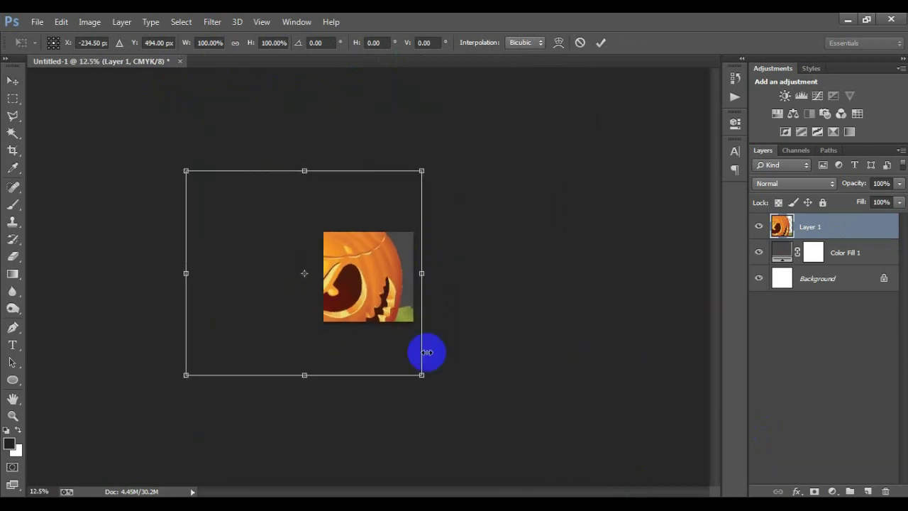
{"action": "left_click_drag", "start_coordinate": [420, 373], "coordinate": [361, 289]}
{"action": "left_click", "coordinate": [600, 43]}
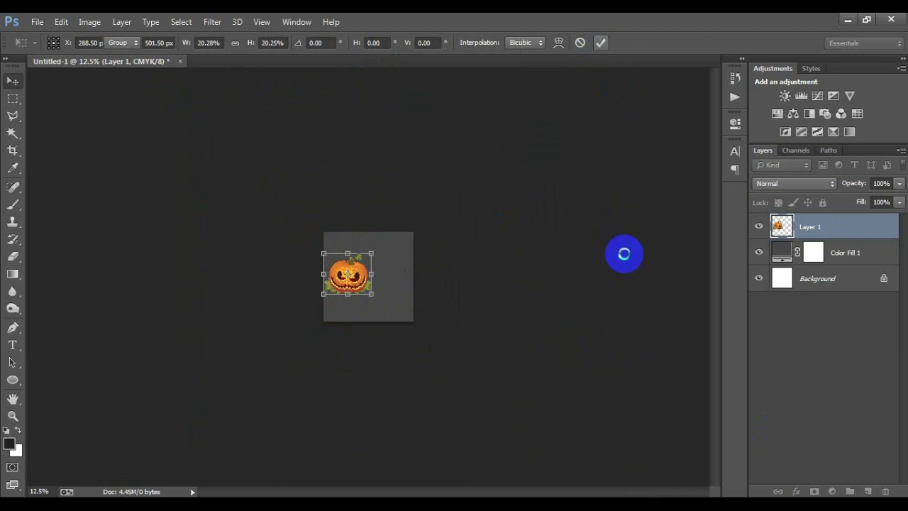
Flip the pumpkin horizontally, scale it to about 51%, and place it near the canvas top at about X 354.5 px, Y 220 px
{"action": "key", "text": "ctrl+plus"}
{"action": "key", "text": "ctrl+plus"}
{"action": "key", "text": "ctrl+plus"}
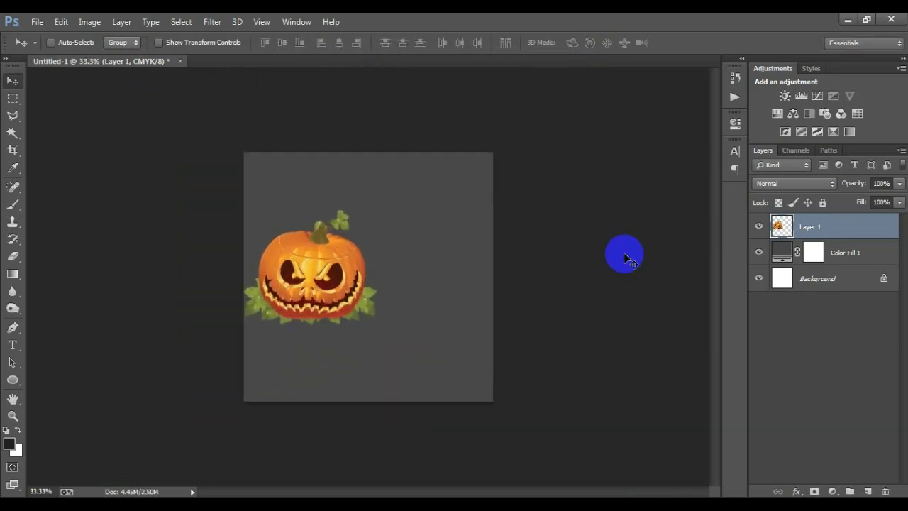
{"action": "key", "text": "ctrl+plus"}
{"action": "key", "text": "ctrl+t"}
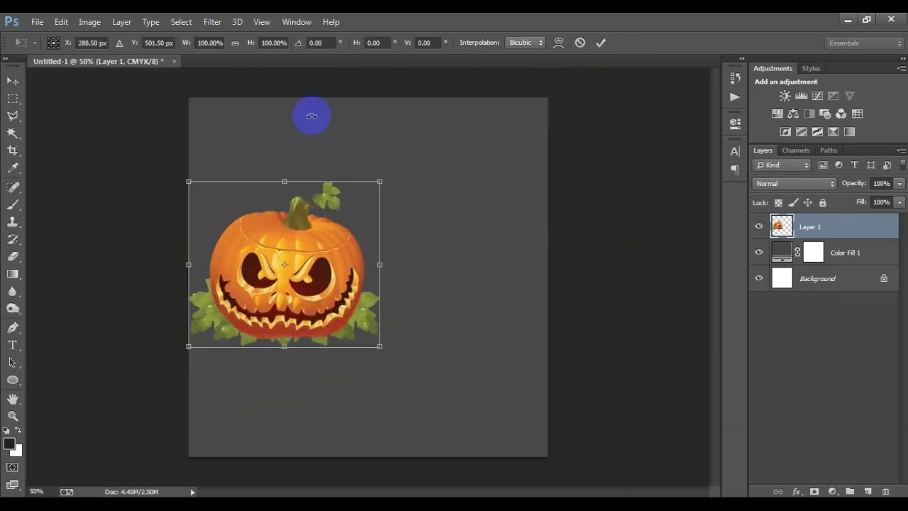
{"action": "right_click", "coordinate": [305, 271]}
{"action": "left_click", "coordinate": [355, 248]}
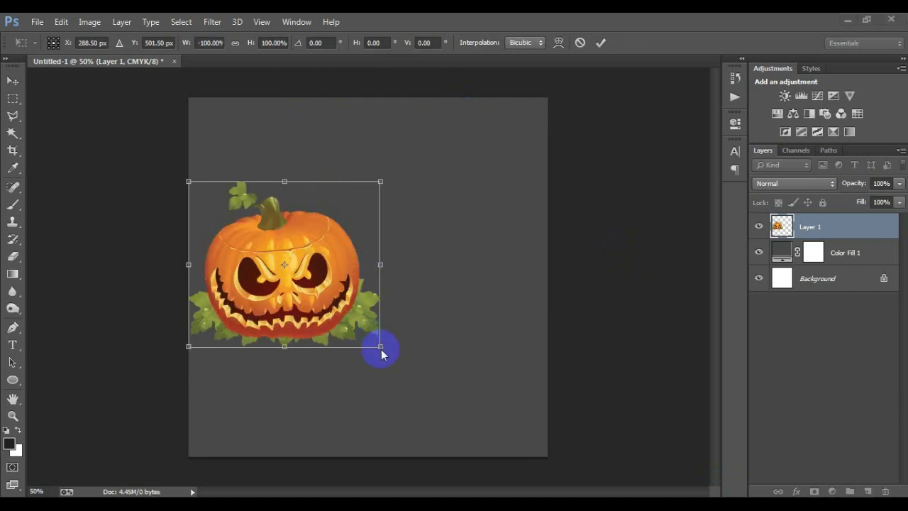
{"action": "left_click_drag", "start_coordinate": [379, 346], "coordinate": [355, 207]}
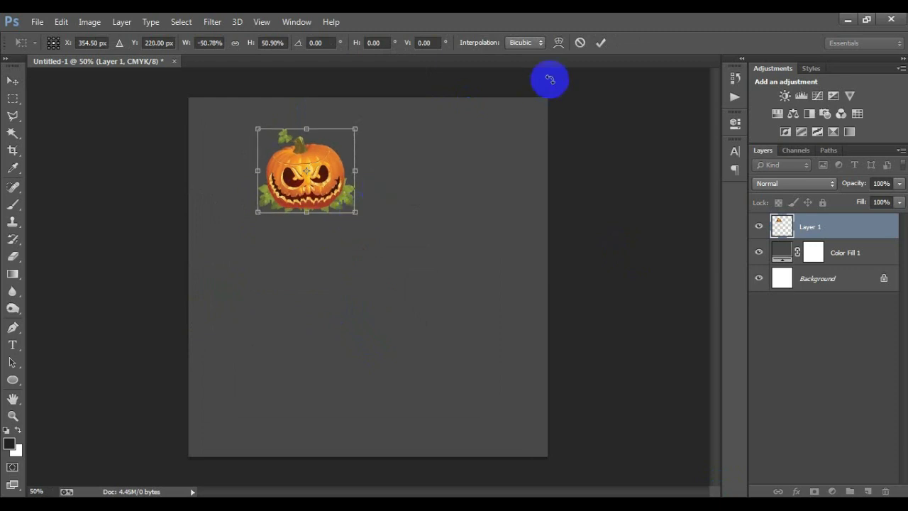
{"action": "left_click", "coordinate": [601, 42]}
Duplicate the pumpkin layer, place the copy directly right of the original, and flip it horizontally
{"action": "key", "text": "ctrl+j"}
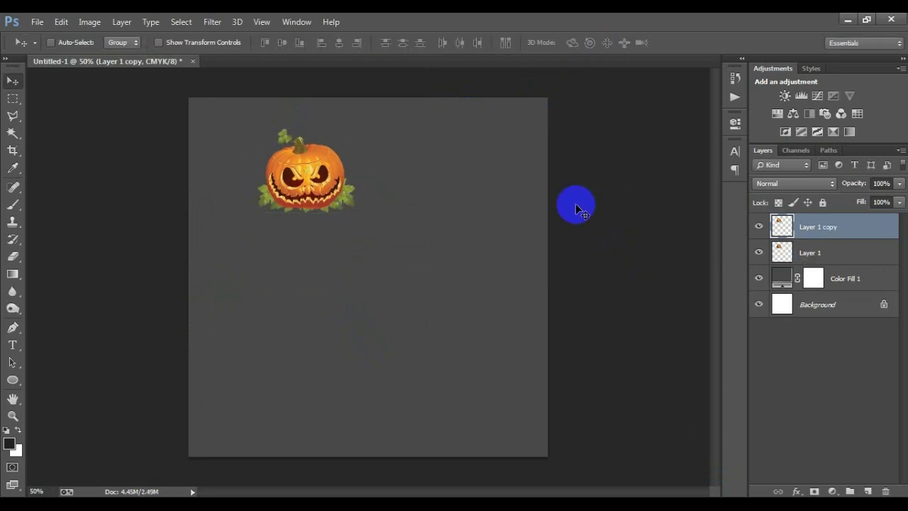
{"action": "left_click_drag", "start_coordinate": [326, 189], "coordinate": [423, 188]}
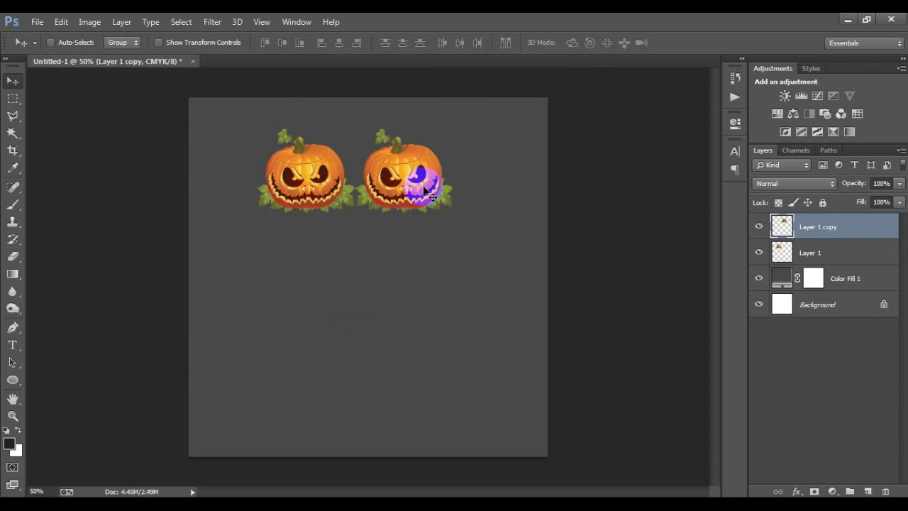
{"action": "key", "text": "ctrl+t"}
{"action": "right_click", "coordinate": [453, 207]}
{"action": "left_click", "coordinate": [484, 395]}
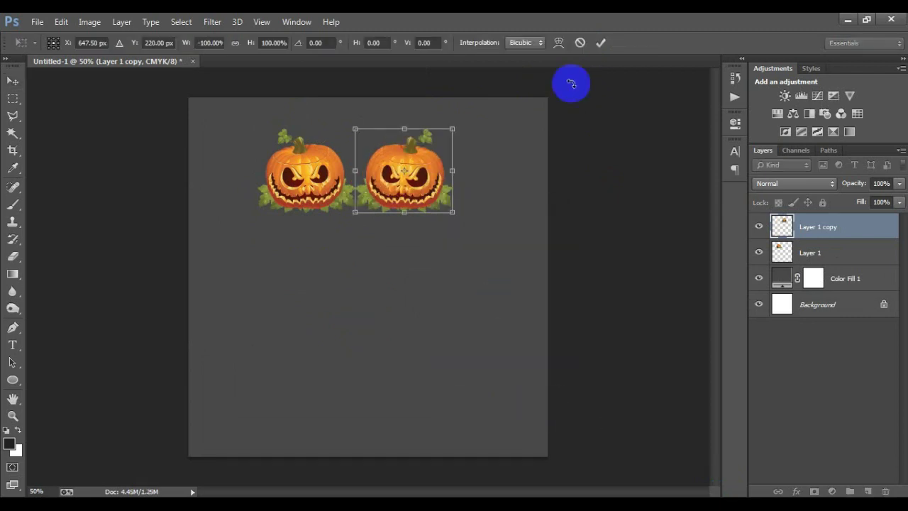
{"action": "left_click", "coordinate": [601, 43]}
Nudge the copied pumpkin slightly to the right to leave a small gap between the two pumpkins
{"action": "key", "text": "Right"}
{"action": "key", "text": "Right"}
{"action": "key", "text": "Right"}
{"action": "key", "text": "Left"}
{"action": "key", "text": "Left"}
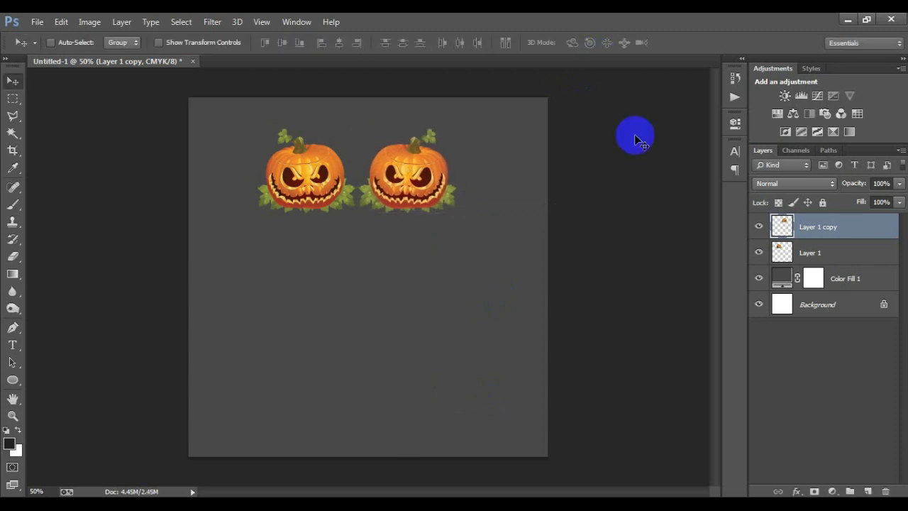
Shift both pumpkin layers together to the right until the pair sits roughly centered on the canvas
{"action": "left_click", "coordinate": [841, 250], "text": "shift"}
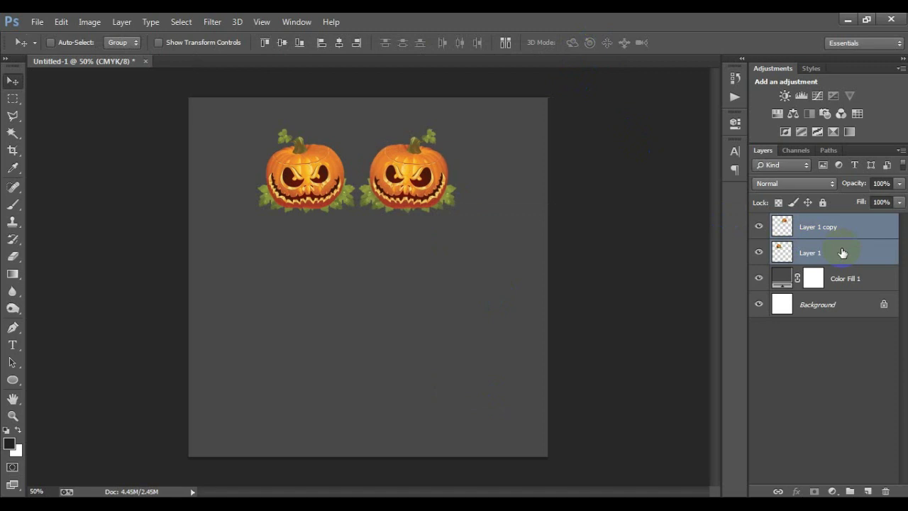
{"action": "key", "text": "shift+Right"}
{"action": "key", "text": "shift+Right"}
{"action": "key", "text": "shift+Right"}
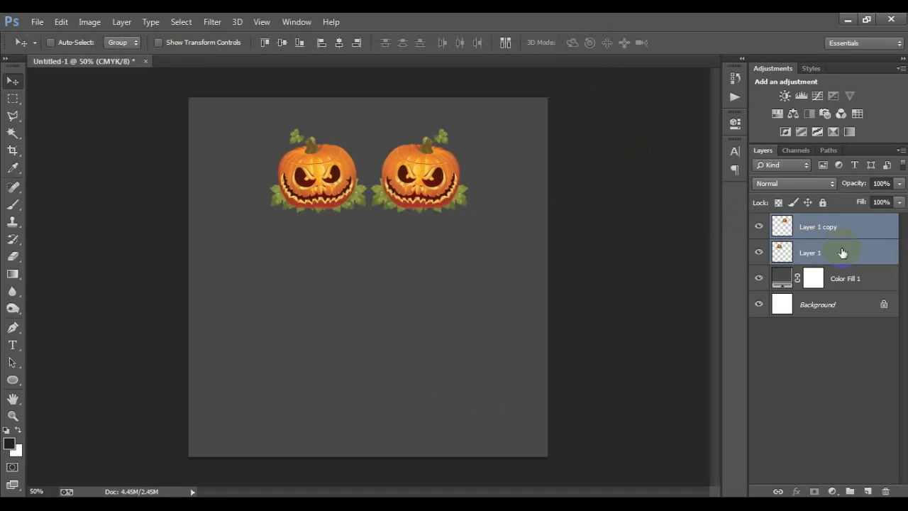
{"action": "key", "text": "shift+Right"}
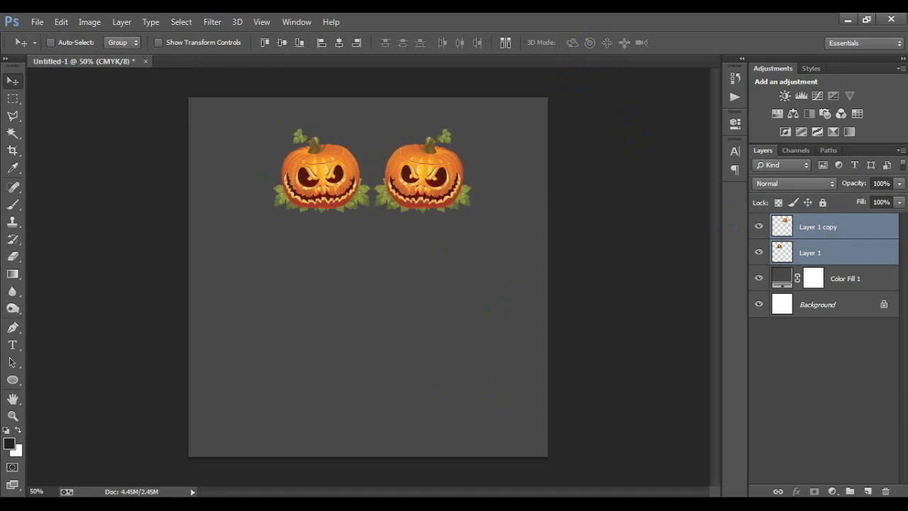
Make the copied pumpkin's layer active and open the spider web EPS file ending in 02, rasterized in CMYK Color
{"action": "left_click", "coordinate": [853, 231]}
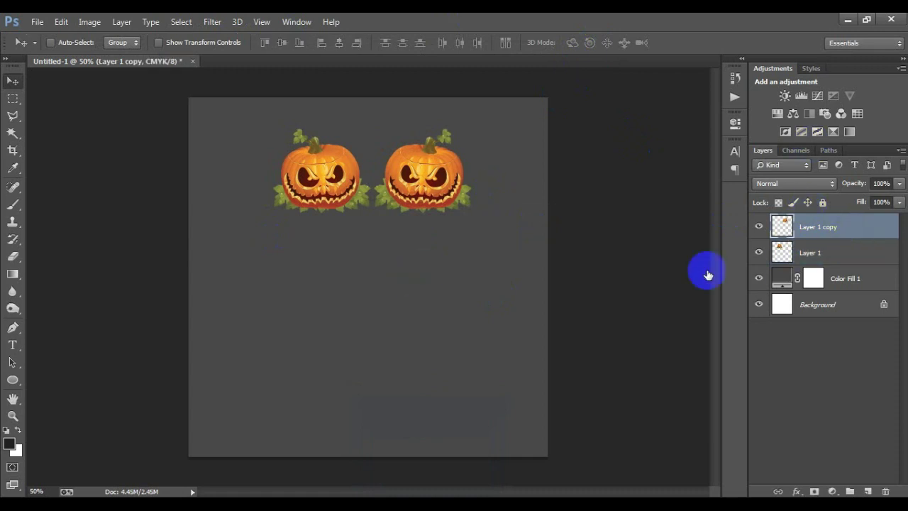
{"action": "left_click", "coordinate": [34, 22]}
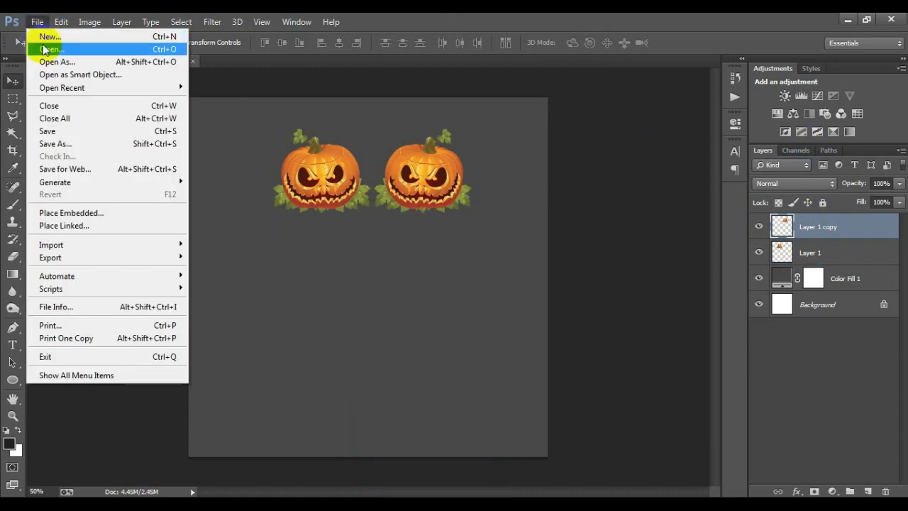
{"action": "left_click", "coordinate": [43, 46]}
{"action": "left_click", "coordinate": [401, 122]}
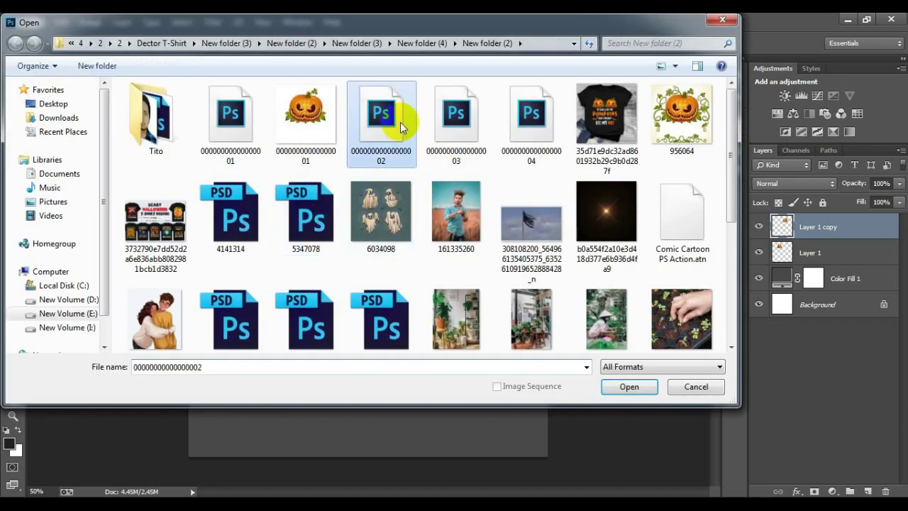
{"action": "left_click", "coordinate": [624, 388]}
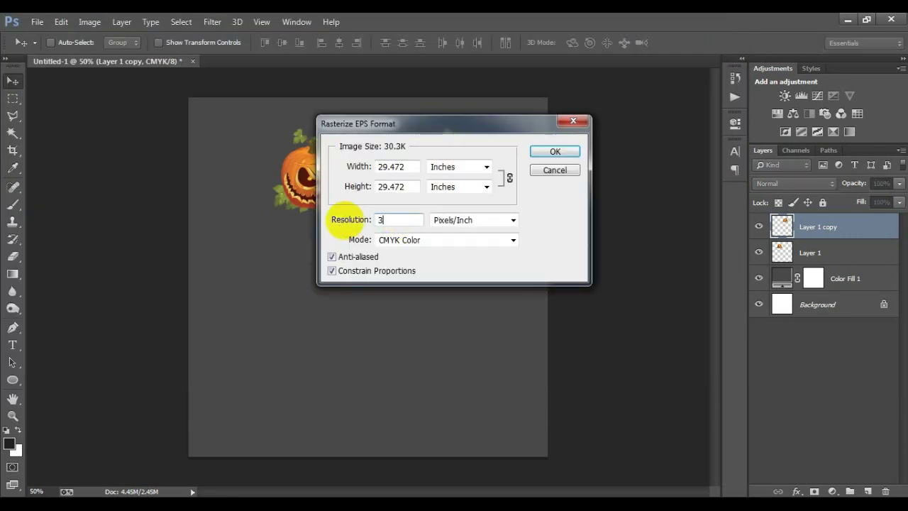
{"action": "key", "text": "Return"}
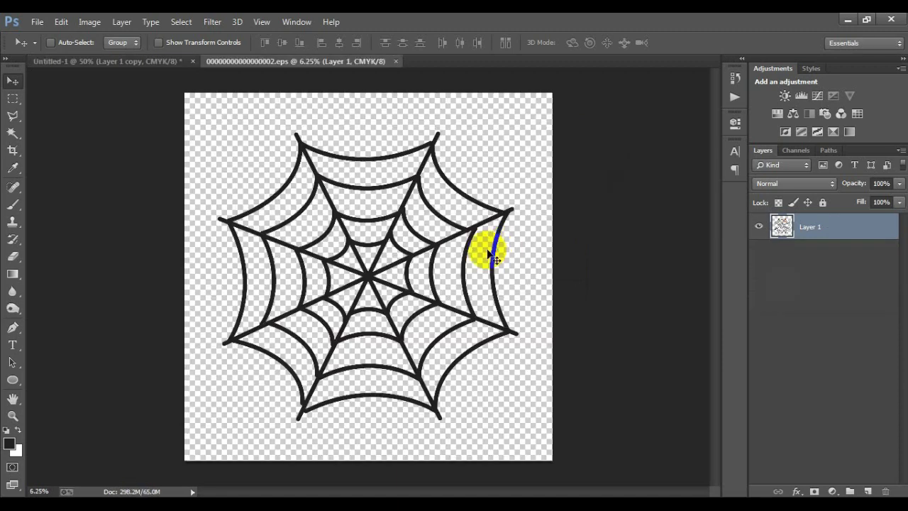
Copy the spider web into the Untitled-1 document and close its EPS file without saving changes
{"action": "left_click_drag", "start_coordinate": [355, 240], "coordinate": [331, 84]}
{"action": "left_click", "coordinate": [377, 61]}
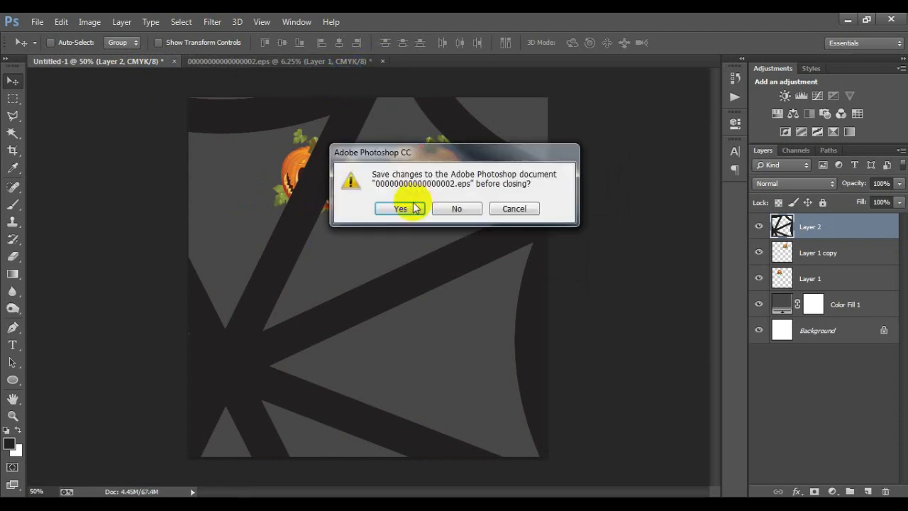
{"action": "left_click", "coordinate": [454, 209]}
Scale the oversized spider web down to fit the canvas and position it below the two pumpkins
{"action": "key", "text": "ctrl+minus"}
{"action": "key", "text": "ctrl+minus"}
{"action": "key", "text": "ctrl+minus"}
{"action": "key", "text": "ctrl+minus"}
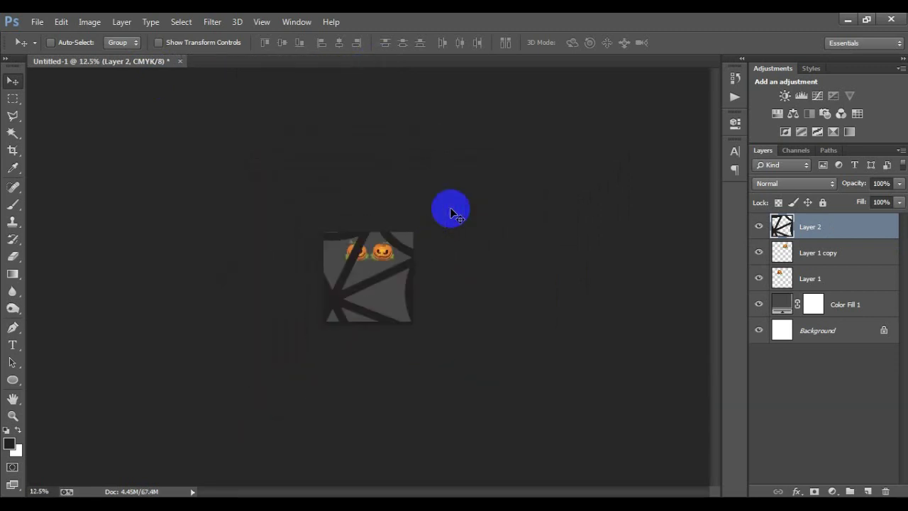
{"action": "key", "text": "ctrl+t"}
{"action": "left_click_drag", "start_coordinate": [469, 144], "coordinate": [376, 256]}
{"action": "left_click_drag", "start_coordinate": [410, 341], "coordinate": [386, 318]}
{"action": "left_click", "coordinate": [601, 44]}
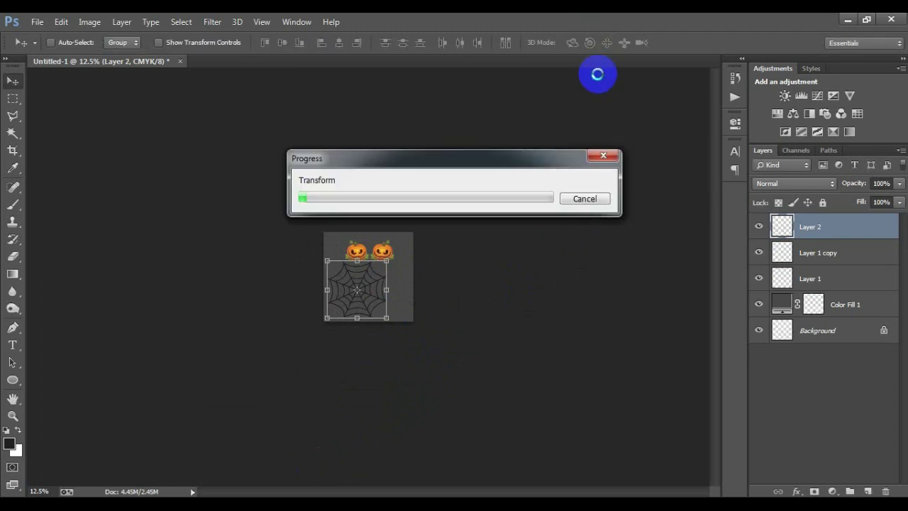
Recolor the spider web light grey with a Color Overlay of cacaca at 100% opacity
{"action": "key", "text": "ctrl+plus"}
{"action": "key", "text": "ctrl+plus"}
{"action": "key", "text": "ctrl+plus"}
{"action": "key", "text": "ctrl+plus"}
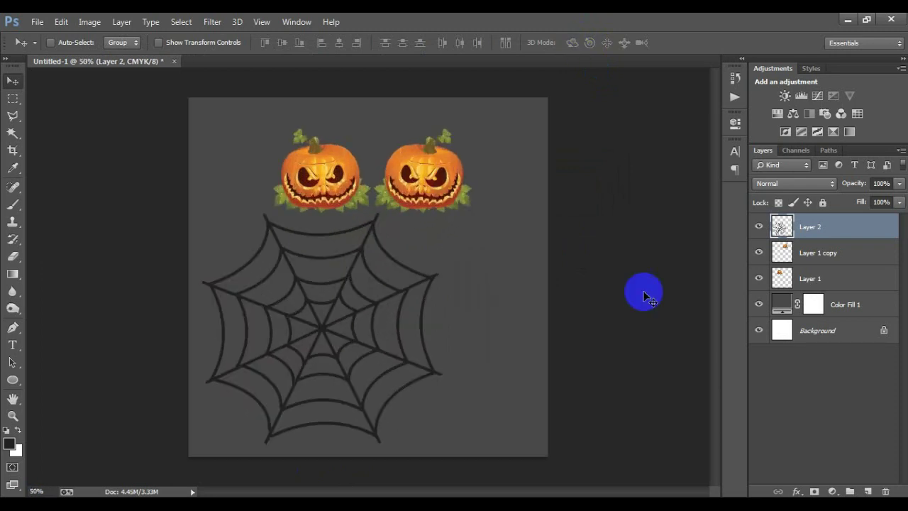
{"action": "double_click", "coordinate": [873, 236]}
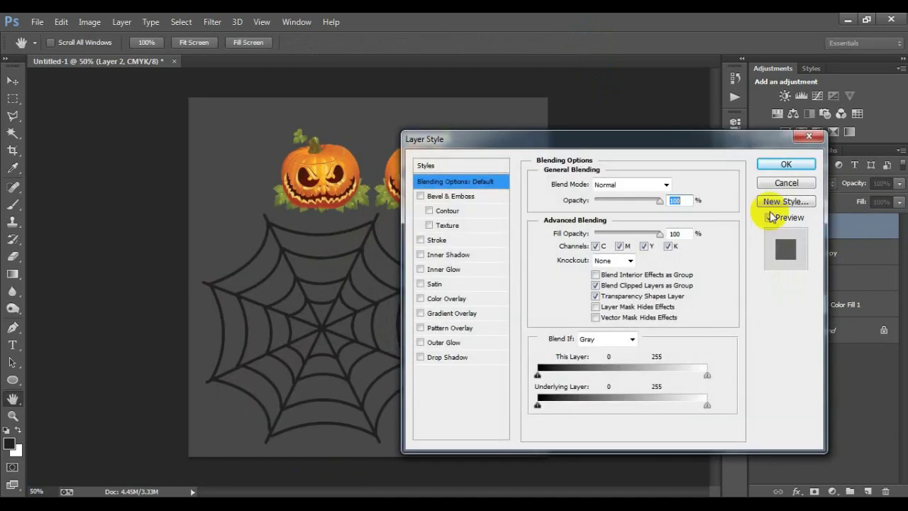
{"action": "left_click", "coordinate": [457, 298]}
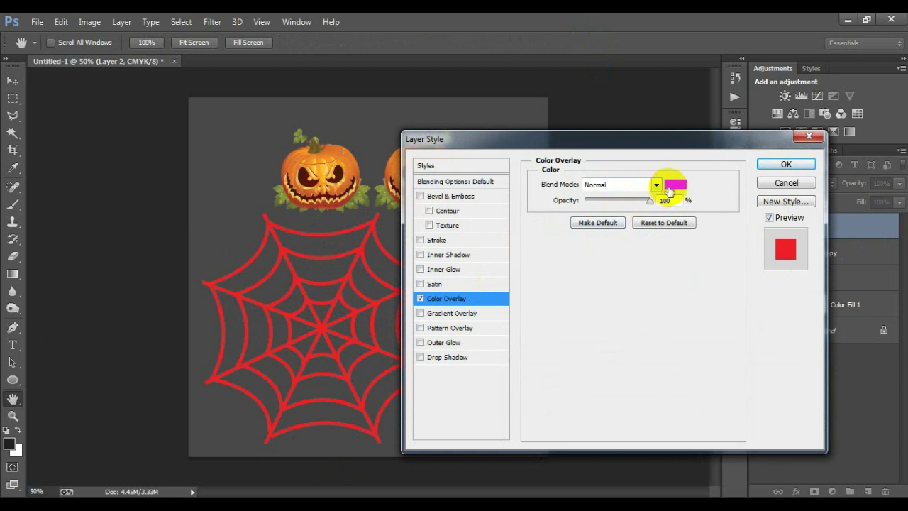
{"action": "left_click", "coordinate": [660, 186]}
{"action": "left_click_drag", "start_coordinate": [493, 242], "coordinate": [365, 156]}
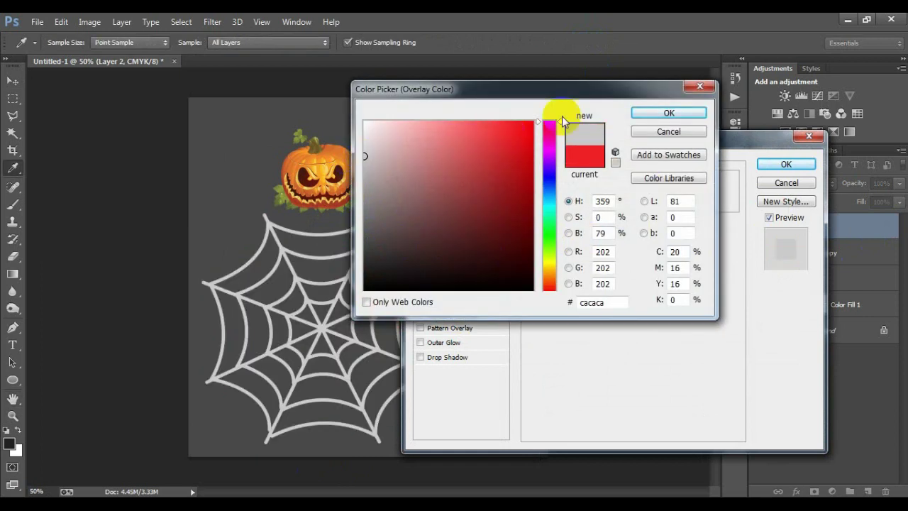
{"action": "left_click", "coordinate": [667, 113]}
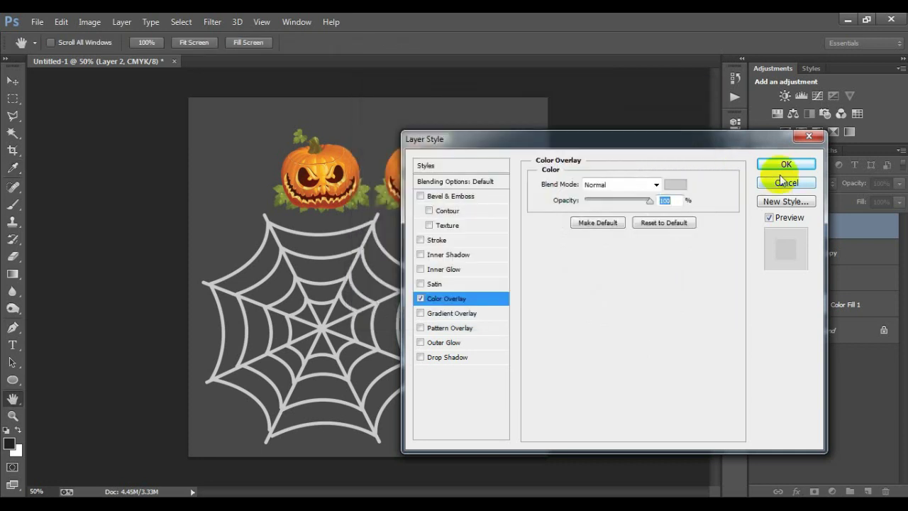
{"action": "left_click", "coordinate": [786, 164]}
Scale the spider web down to about 21% and place it in the gap between the two pumpkins
{"action": "key", "text": "ctrl+t"}
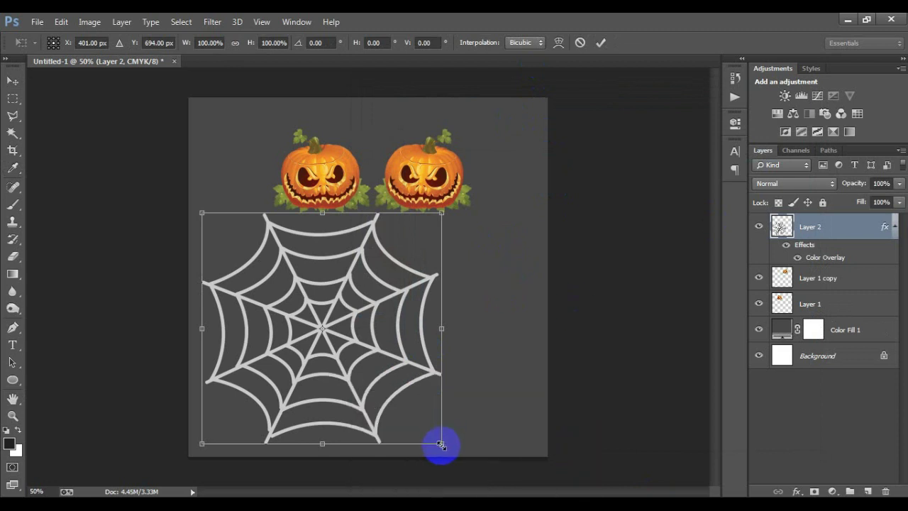
{"action": "left_click_drag", "start_coordinate": [441, 445], "coordinate": [381, 187]}
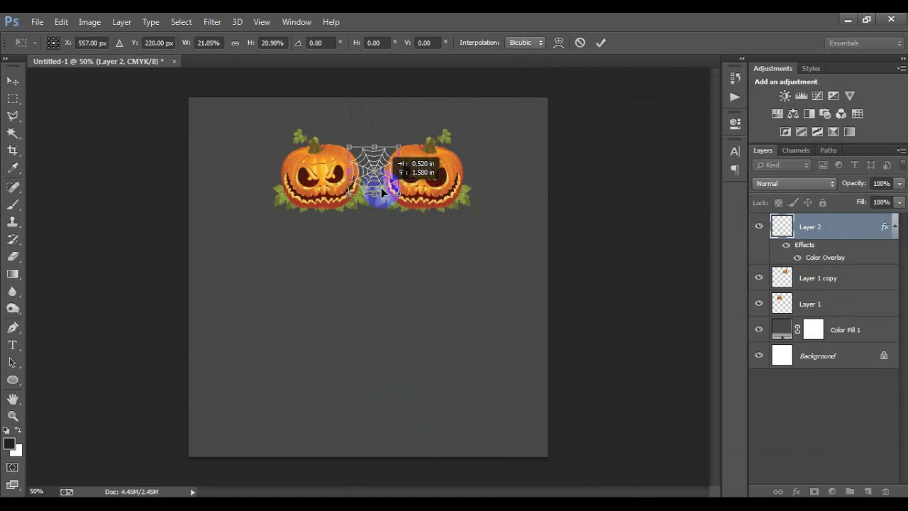
{"action": "left_click", "coordinate": [600, 42]}
Move the spider web layer beneath both pumpkin layers in the stacking order and collapse its effects list
{"action": "left_click_drag", "start_coordinate": [825, 257], "coordinate": [843, 320]}
{"action": "left_click", "coordinate": [894, 278]}
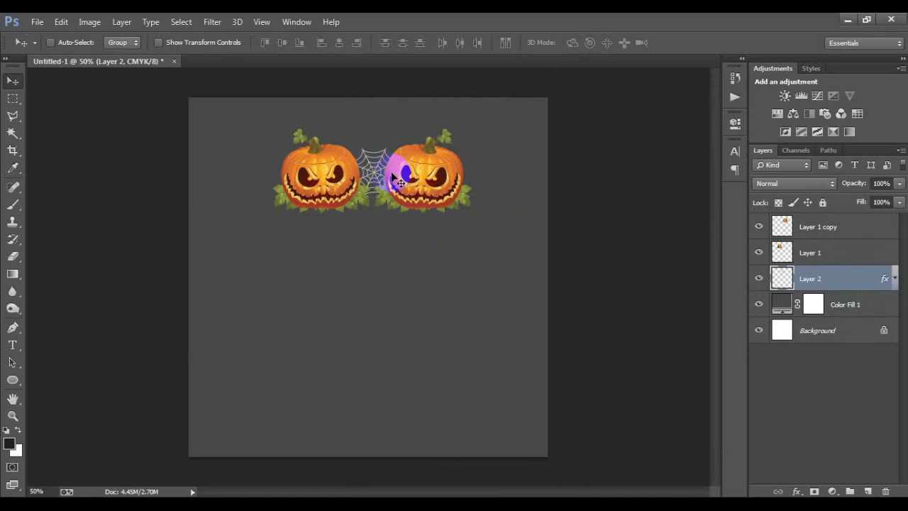
{"action": "key", "text": "ctrl+r"}
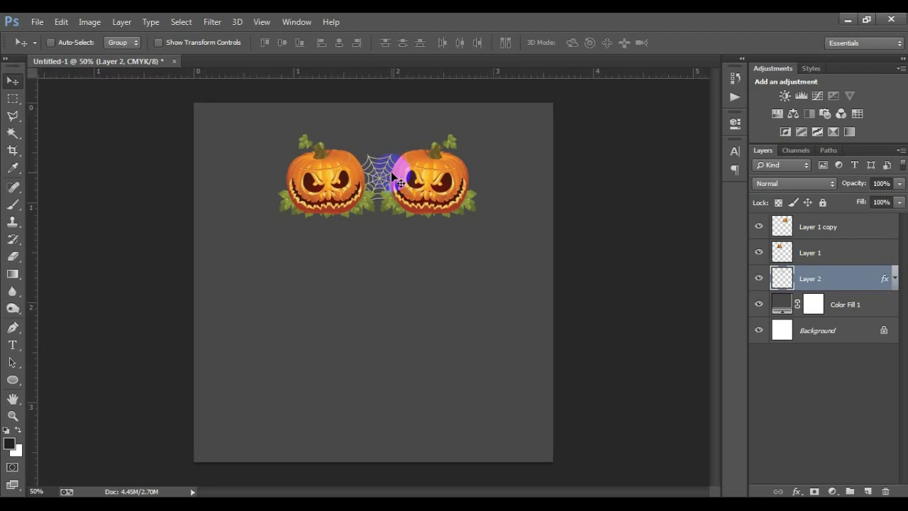
{"action": "key", "text": "ctrl+r"}
Warp the spider web so its upper corners stretch outward behind the pumpkins on either side
{"action": "key", "text": "ctrl+t"}
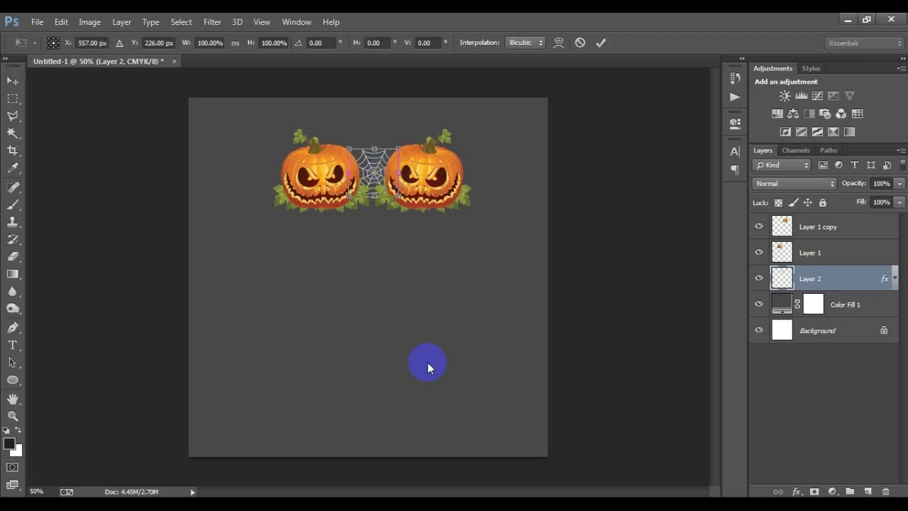
{"action": "right_click", "coordinate": [364, 177]}
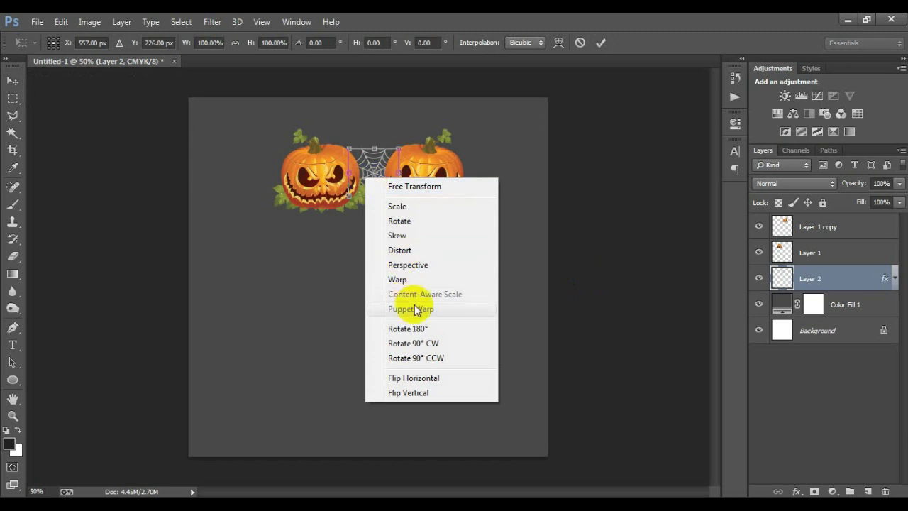
{"action": "left_click", "coordinate": [397, 280]}
{"action": "left_click_drag", "start_coordinate": [352, 151], "coordinate": [323, 159]}
{"action": "left_click", "coordinate": [402, 152]}
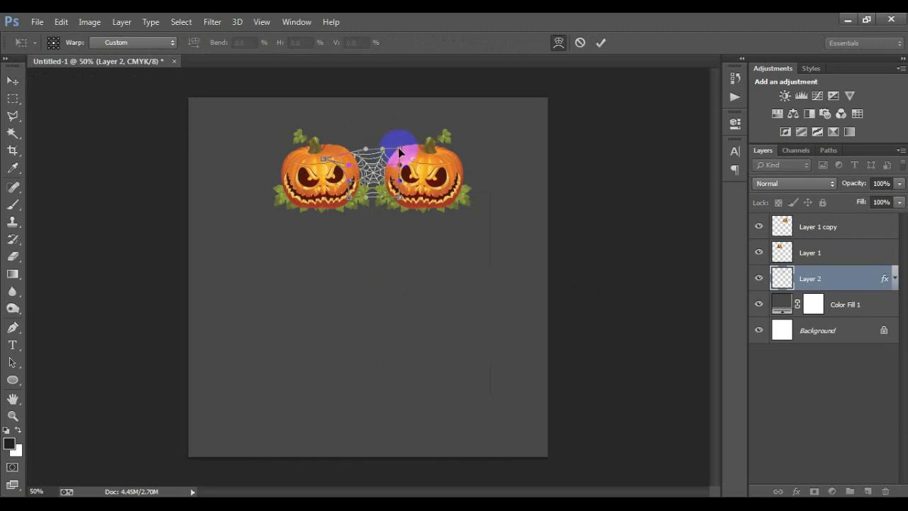
{"action": "left_click_drag", "start_coordinate": [418, 153], "coordinate": [379, 154]}
{"action": "left_click", "coordinate": [381, 146]}
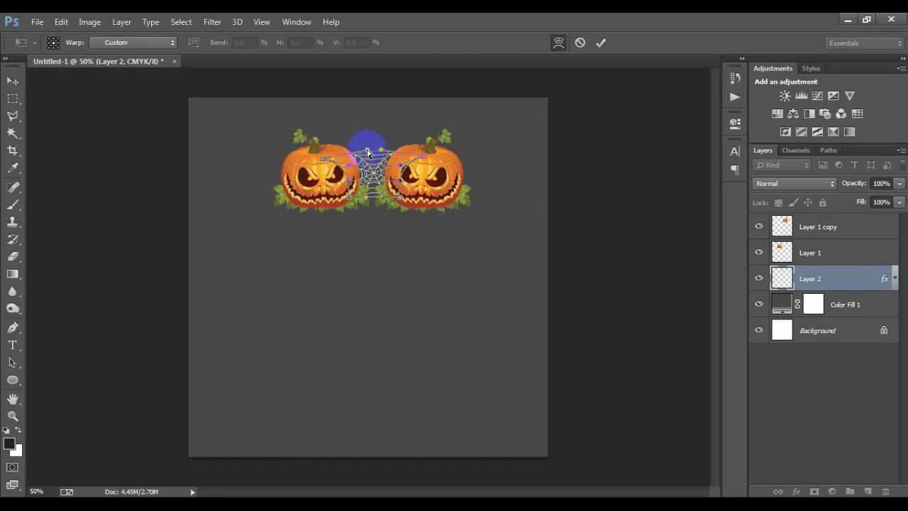
{"action": "left_click", "coordinate": [600, 43]}
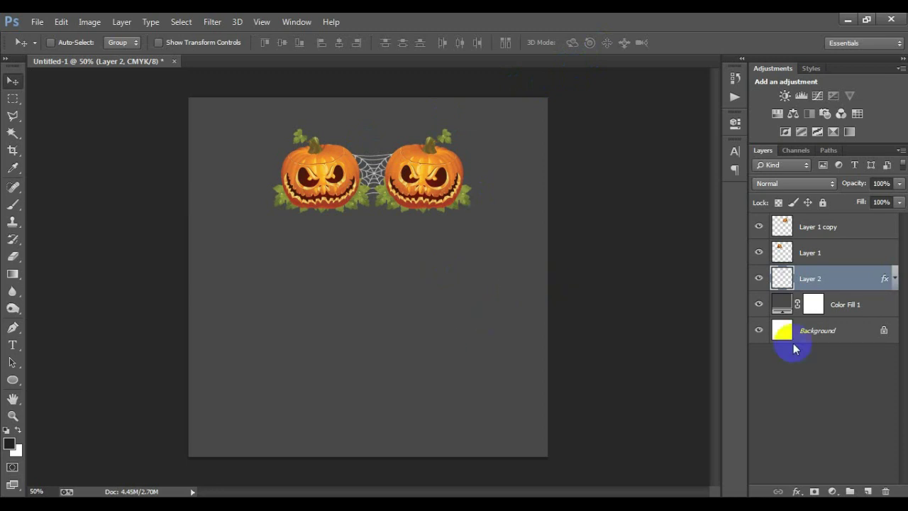
Try to center the spider web horizontally against the Background layer
{"action": "left_click", "coordinate": [819, 332], "text": "ctrl"}
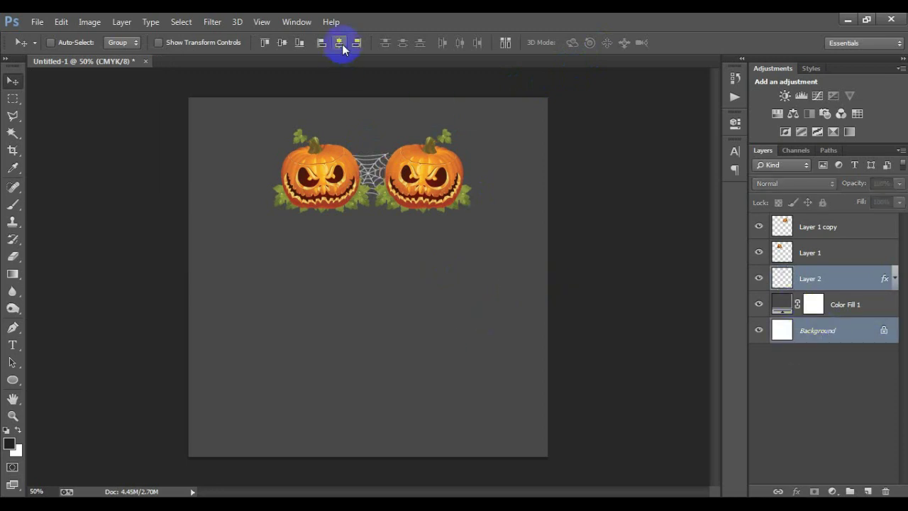
{"action": "left_click", "coordinate": [834, 275]}
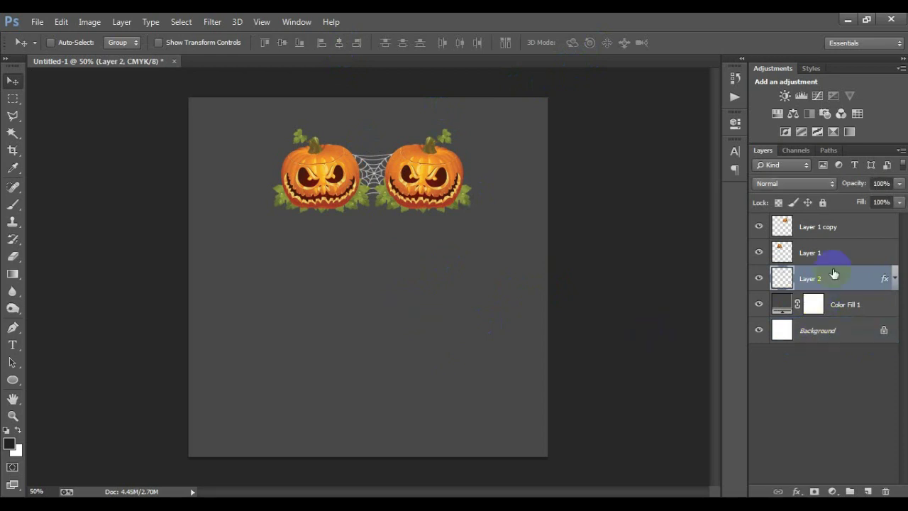
Add the text "IF YOU LIKE MY" in WORKSHOP Brush on a new layer above the pumpkins and move it below them on the canvas
{"action": "left_click", "coordinate": [827, 225]}
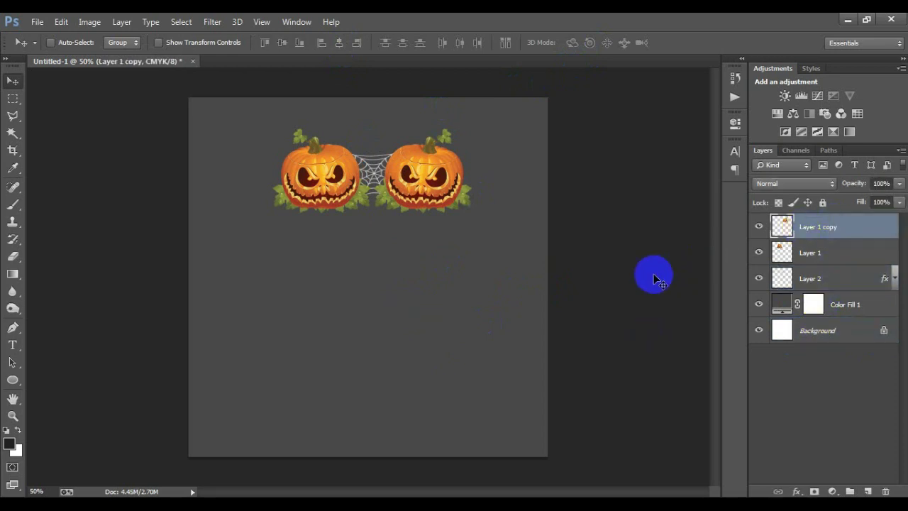
{"action": "left_click", "coordinate": [868, 491]}
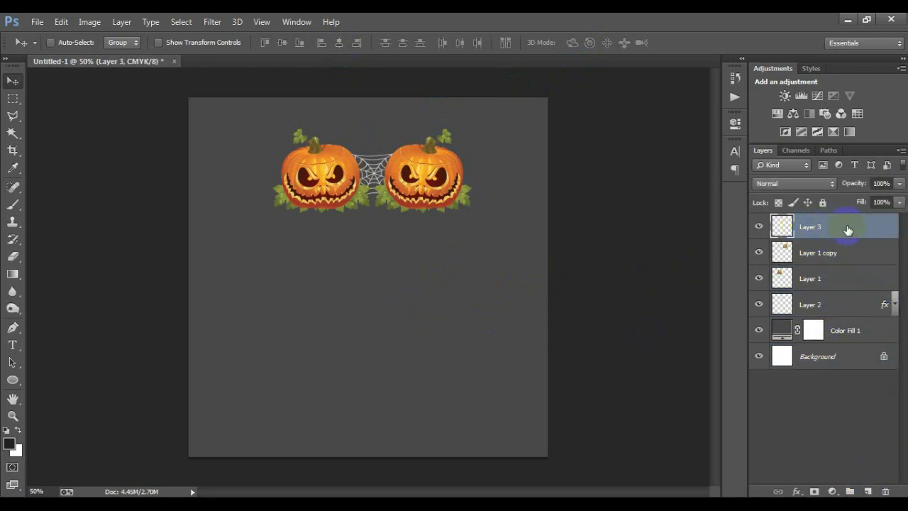
{"action": "left_click", "coordinate": [13, 345]}
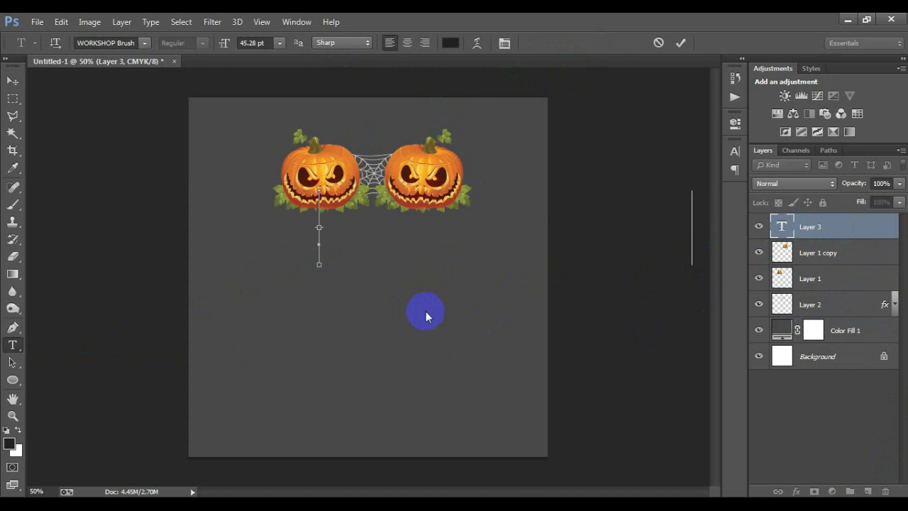
{"action": "type", "text": "IF YOU LIKE MY"}
{"action": "left_click", "coordinate": [13, 81]}
{"action": "left_click_drag", "start_coordinate": [440, 234], "coordinate": [320, 253]}
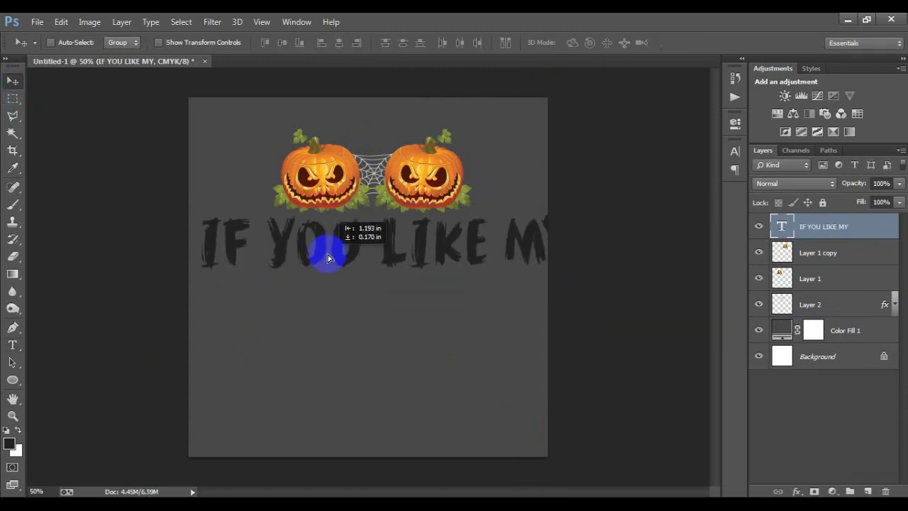
Set the color of the "IF YOU LIKE MY" text to white (ffffff)
{"action": "left_click", "coordinate": [735, 153]}
{"action": "left_click", "coordinate": [683, 239]}
{"action": "left_click_drag", "start_coordinate": [508, 233], "coordinate": [290, 107]}
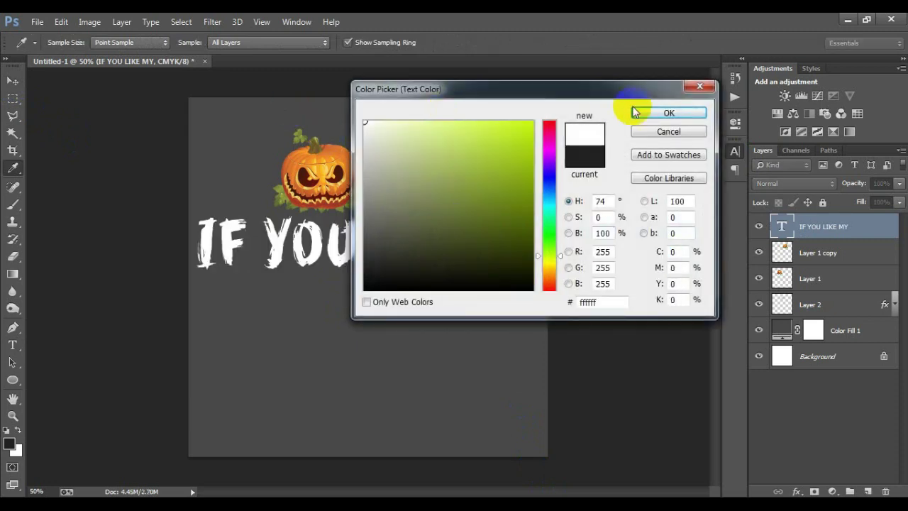
{"action": "left_click", "coordinate": [642, 114]}
{"action": "left_click", "coordinate": [689, 148]}
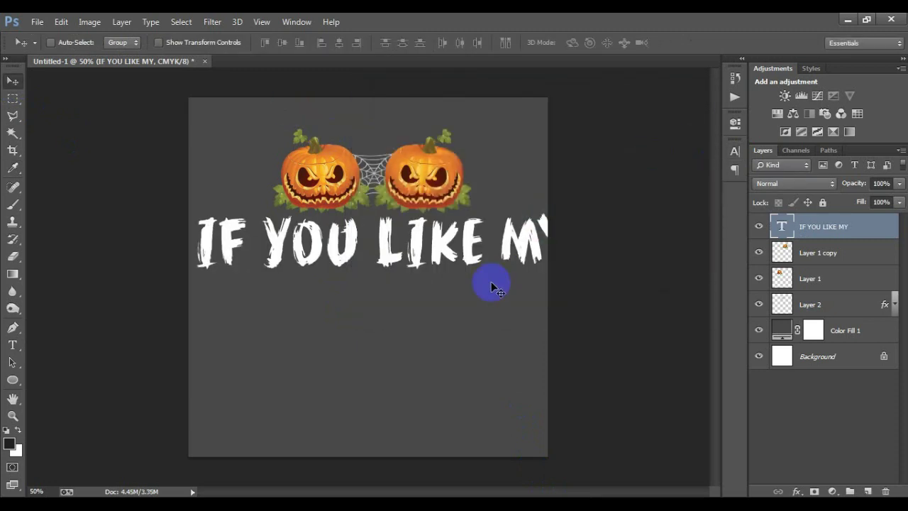
Scale the "IF YOU LIKE MY" text to about 41% and place it directly beneath the pumpkins
{"action": "key", "text": "ctrl+t"}
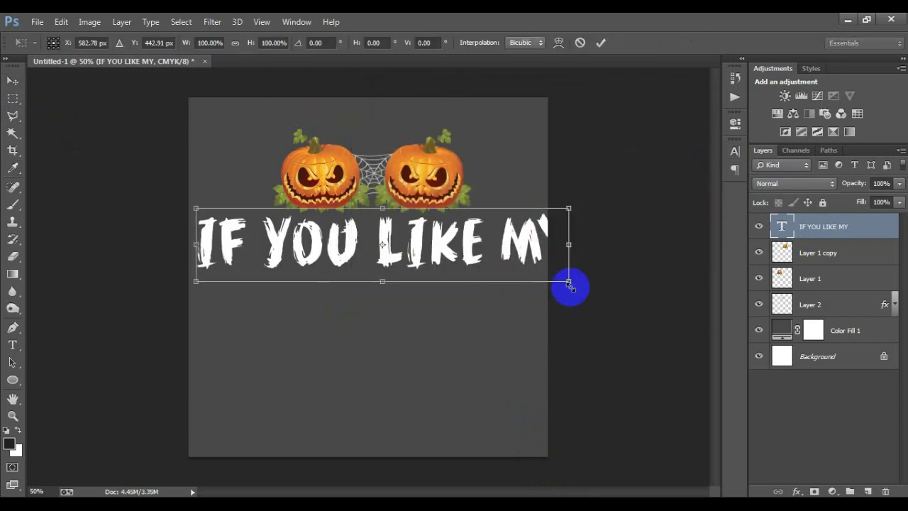
{"action": "left_click_drag", "start_coordinate": [569, 282], "coordinate": [459, 259]}
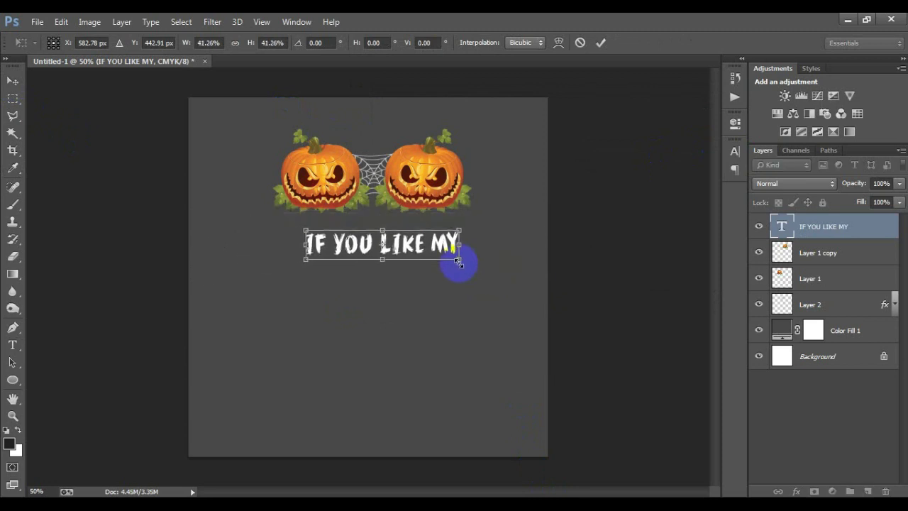
{"action": "left_click", "coordinate": [601, 45]}
{"action": "left_click_drag", "start_coordinate": [408, 248], "coordinate": [396, 230]}
Center the "IF YOU LIKE MY" text horizontally on the canvas and nudge the pumpkin and web layers together slightly left
{"action": "left_click", "coordinate": [788, 358], "text": "ctrl"}
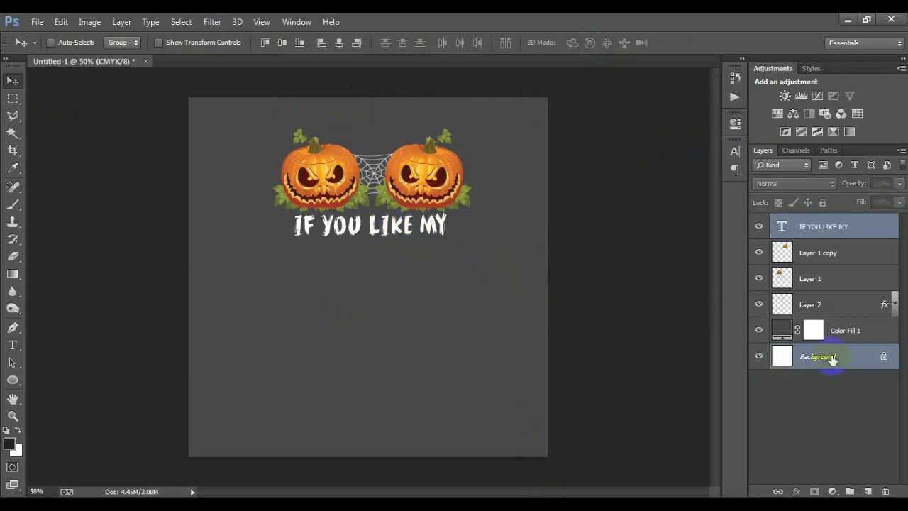
{"action": "left_click", "coordinate": [341, 45]}
{"action": "left_click", "coordinate": [817, 237]}
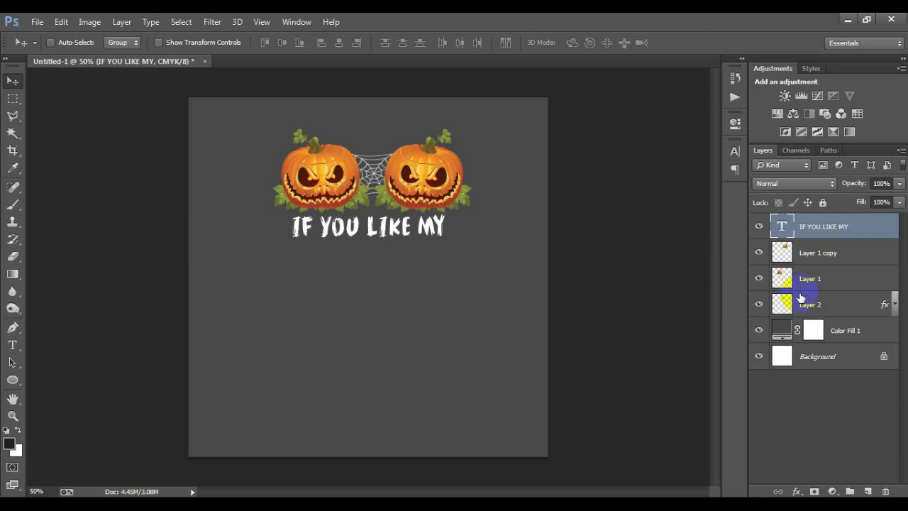
{"action": "left_click", "coordinate": [821, 257]}
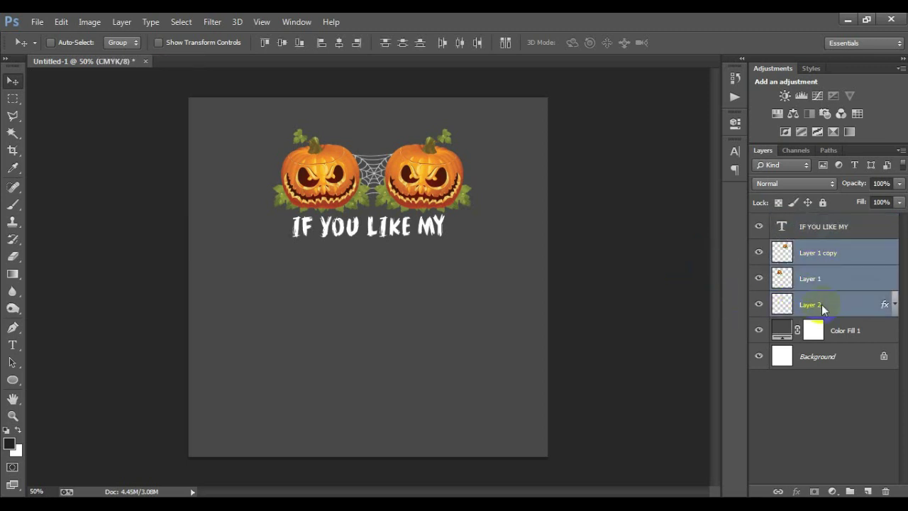
Duplicate the "IF YOU LIKE MY" text layer and place the copy as a second line below the original
{"action": "left_click", "coordinate": [833, 235]}
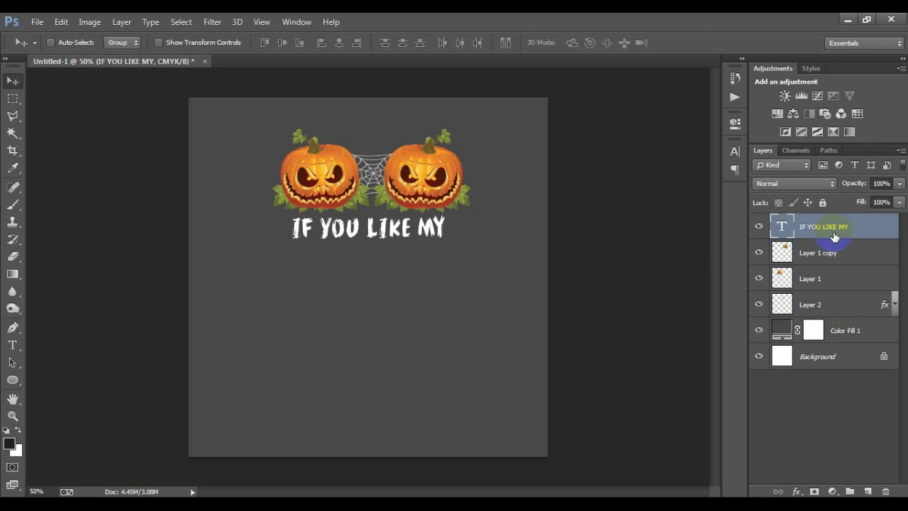
{"action": "key", "text": "ctrl+j"}
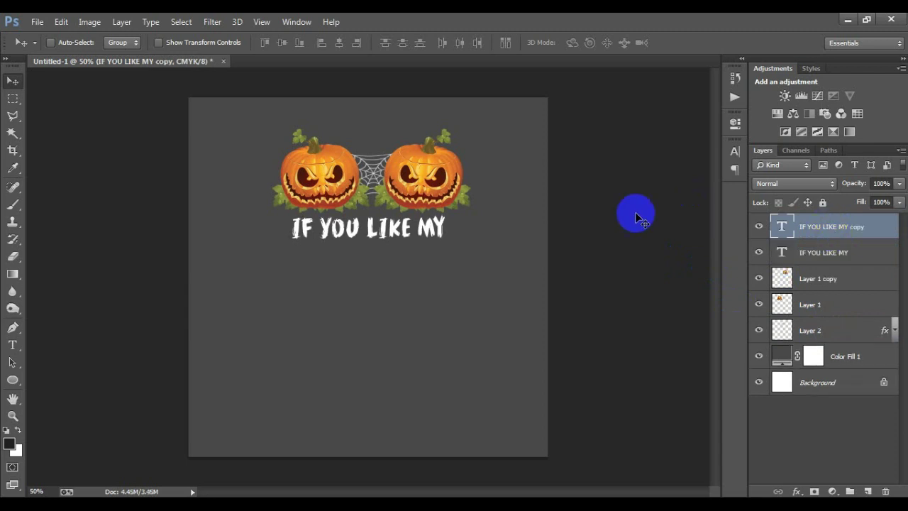
{"action": "left_click_drag", "start_coordinate": [354, 232], "coordinate": [359, 271]}
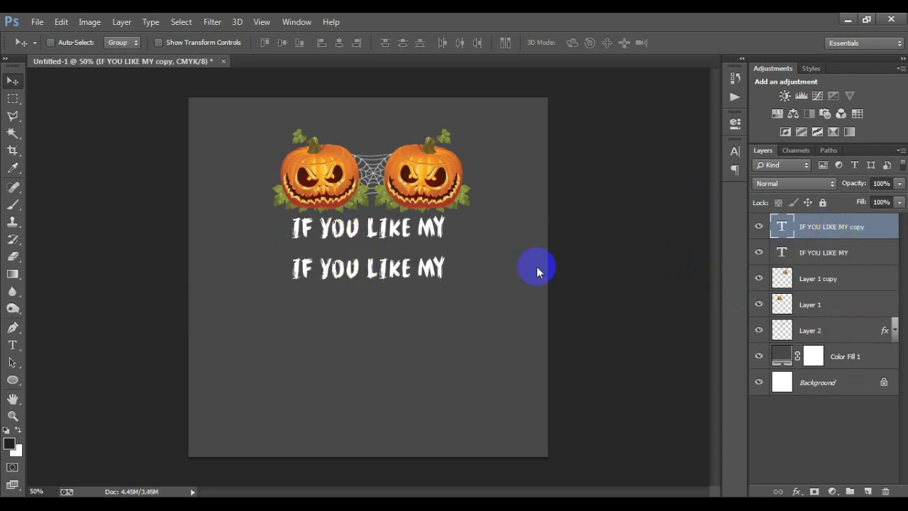
Replace the duplicated line's text with "PUMPKINS" and shift it slightly right, closer to the canvas center
{"action": "double_click", "coordinate": [776, 234]}
{"action": "type", "text": "PUMPKINS"}
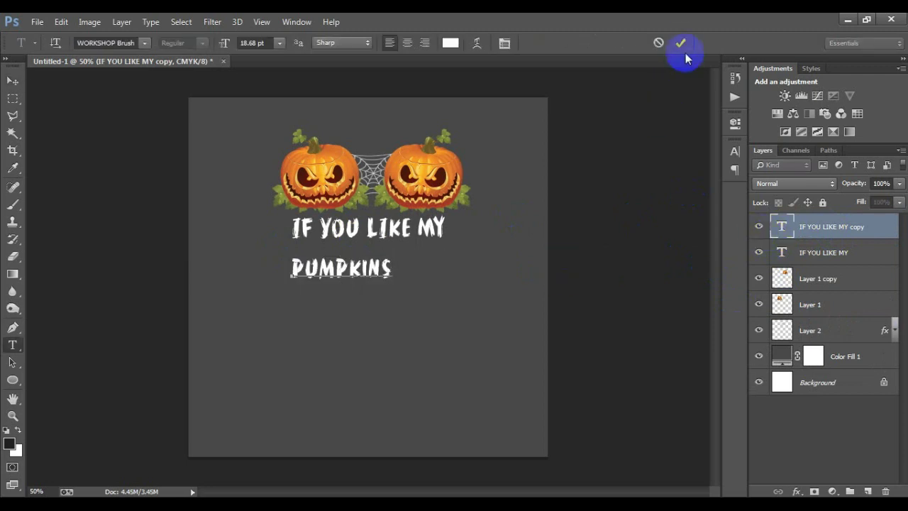
{"action": "key", "text": "ctrl+Return"}
{"action": "key", "text": "v"}
{"action": "left_click_drag", "start_coordinate": [366, 270], "coordinate": [384, 271]}
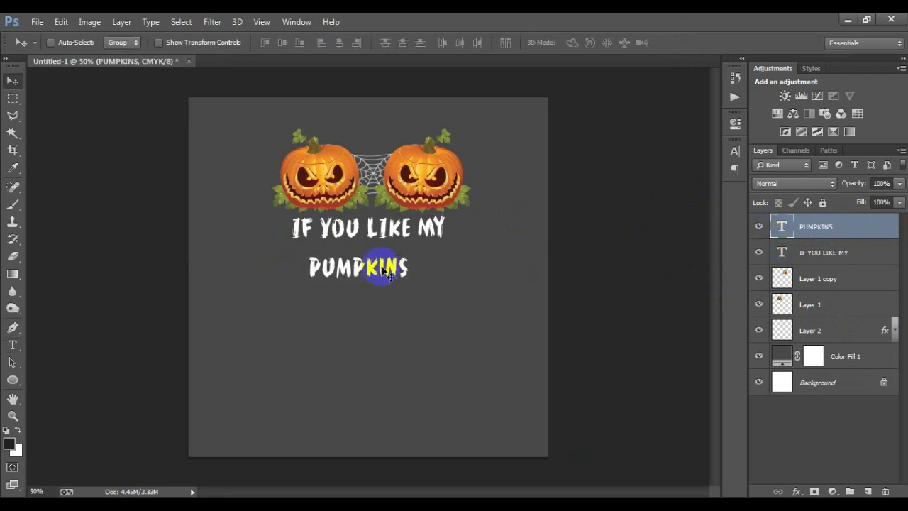
Enlarge the PUMPKINS text so it is wider than the line above, place it directly beneath, and center it horizontally on the canvas
{"action": "key", "text": "ctrl+t"}
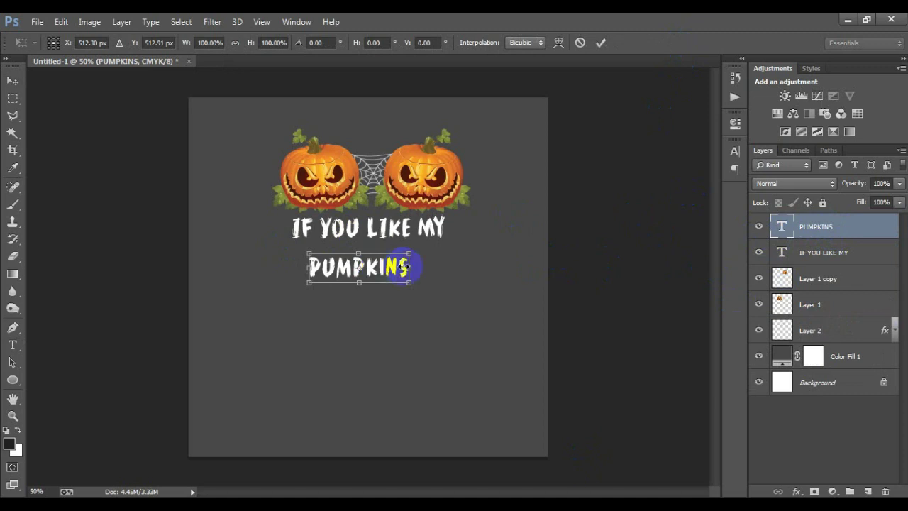
{"action": "left_click_drag", "start_coordinate": [410, 282], "coordinate": [505, 307]}
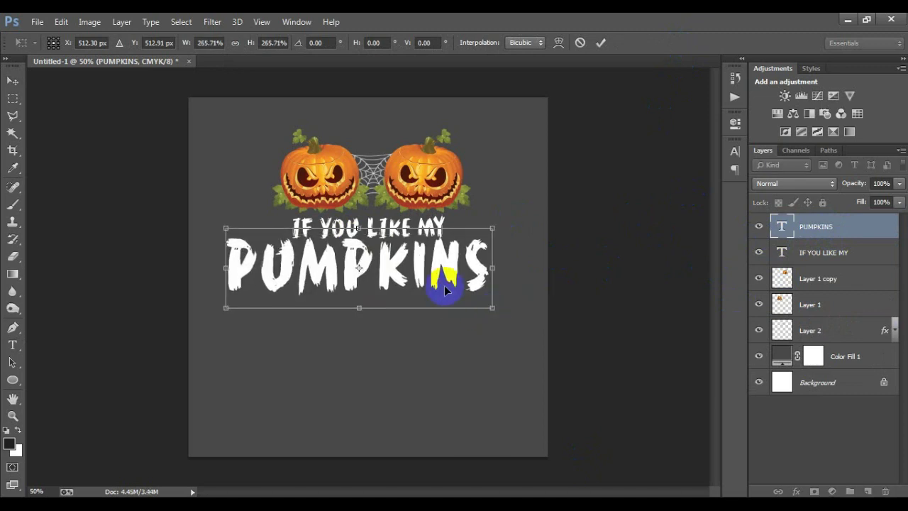
{"action": "left_click_drag", "start_coordinate": [448, 281], "coordinate": [444, 290]}
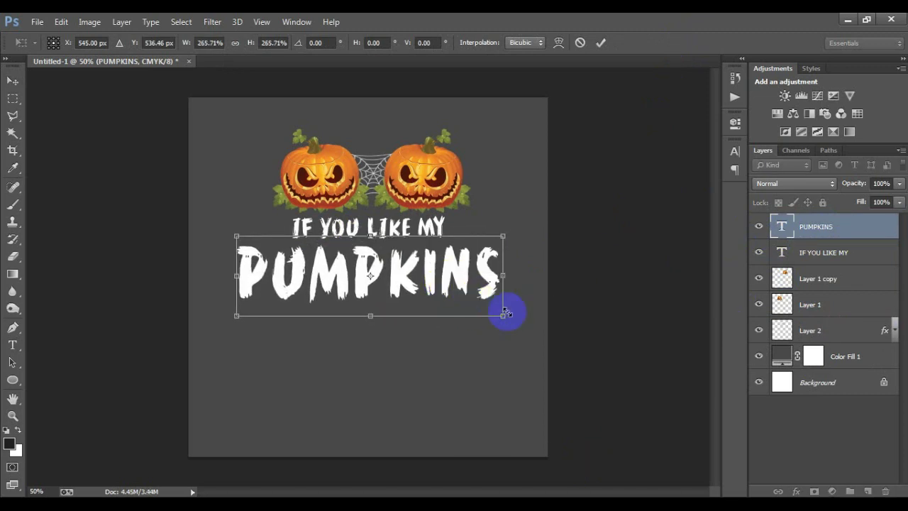
{"action": "left_click_drag", "start_coordinate": [503, 318], "coordinate": [493, 311]}
{"action": "left_click", "coordinate": [600, 42]}
{"action": "left_click", "coordinate": [830, 386], "text": "ctrl"}
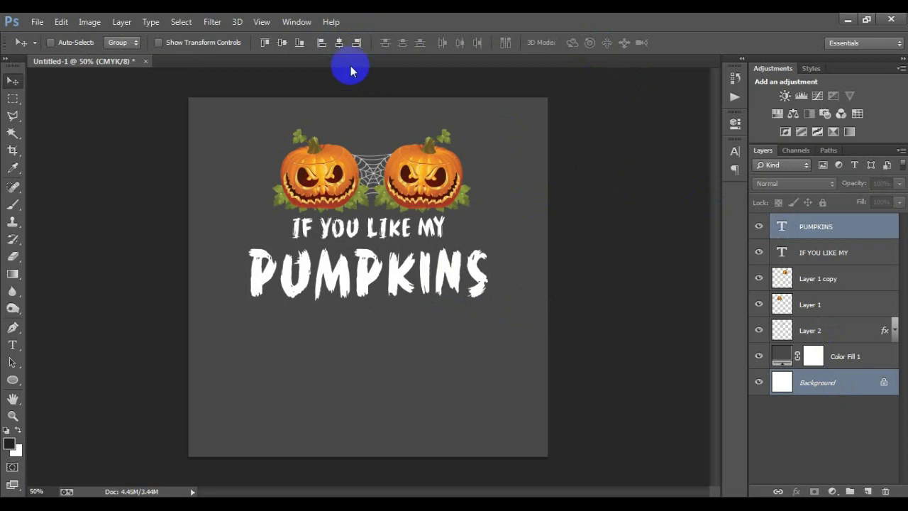
{"action": "left_click", "coordinate": [800, 224]}
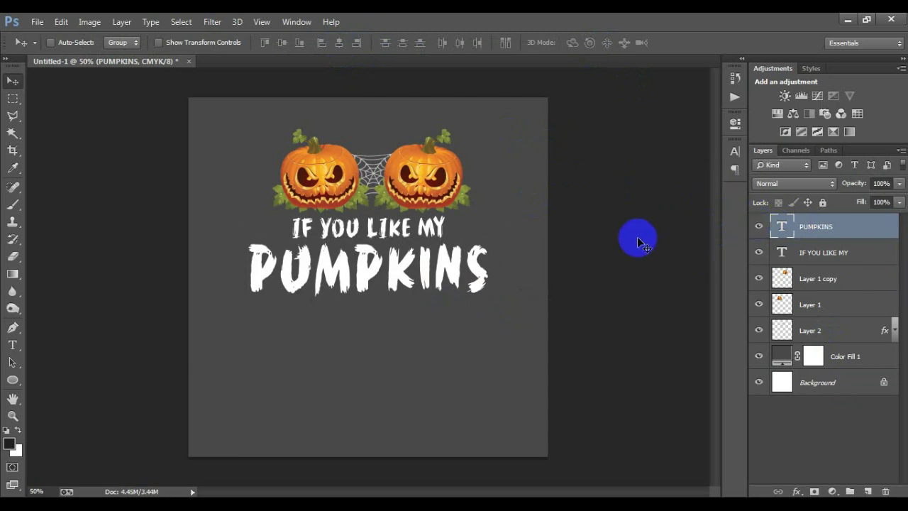
Change the PUMPKINS text color to orange FF7E00
{"action": "left_click", "coordinate": [735, 152]}
{"action": "left_click", "coordinate": [692, 227]}
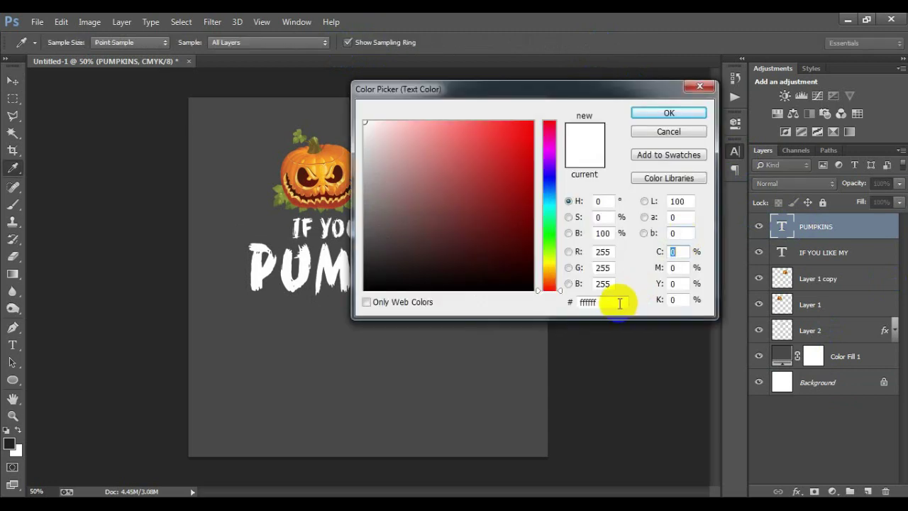
{"action": "left_click", "coordinate": [612, 303]}
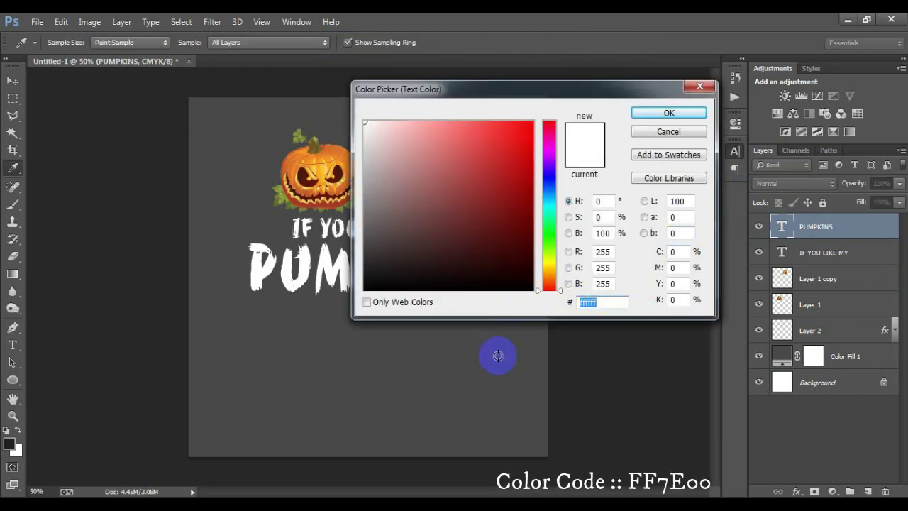
{"action": "type", "text": "FF7E00"}
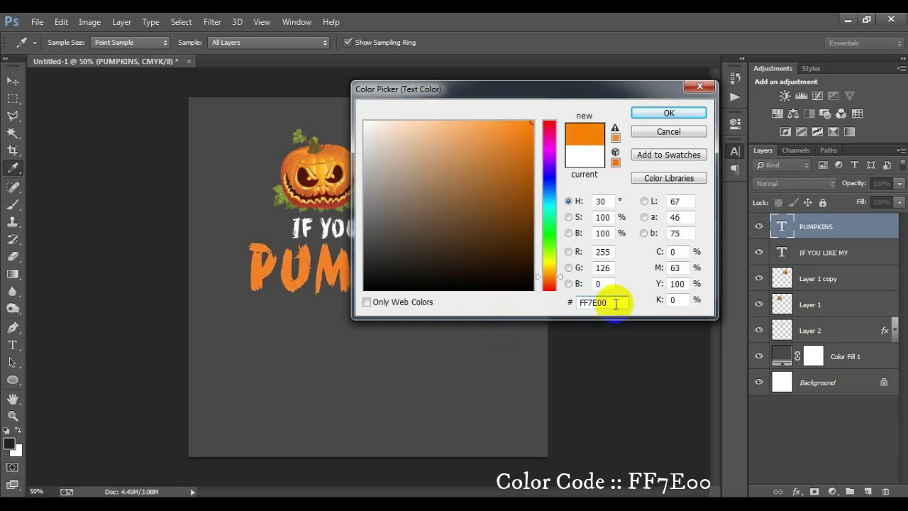
{"action": "left_click_drag", "start_coordinate": [613, 301], "coordinate": [557, 308]}
{"action": "left_click", "coordinate": [660, 113]}
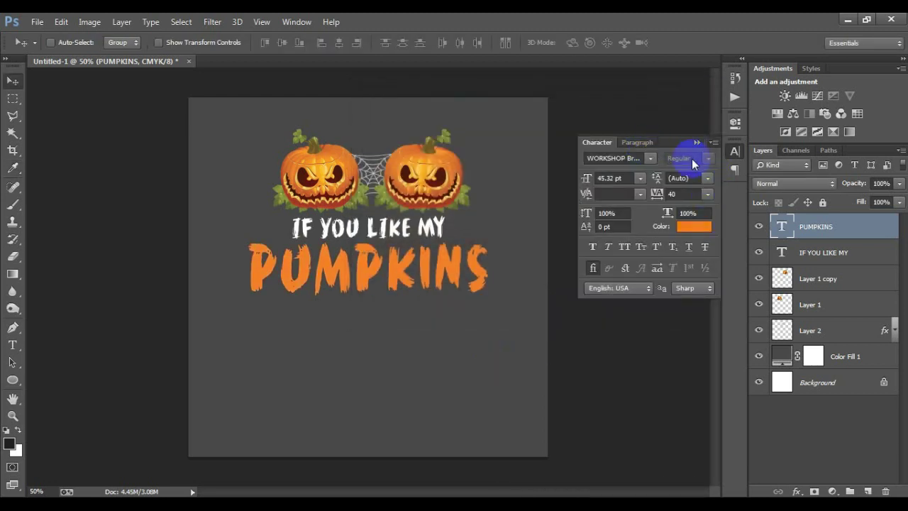
{"action": "left_click", "coordinate": [691, 144]}
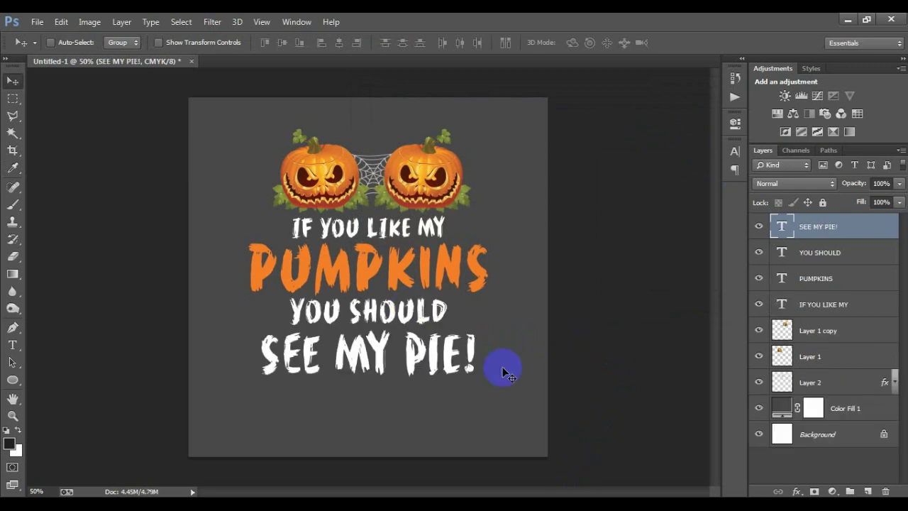
Recolor only the word "PIE!" in the "SEE MY PIE!" line to orange ff7100, starting from a color sampled from the PUMPKINS lettering
{"action": "left_click", "coordinate": [759, 226]}
{"action": "left_click", "coordinate": [759, 227]}
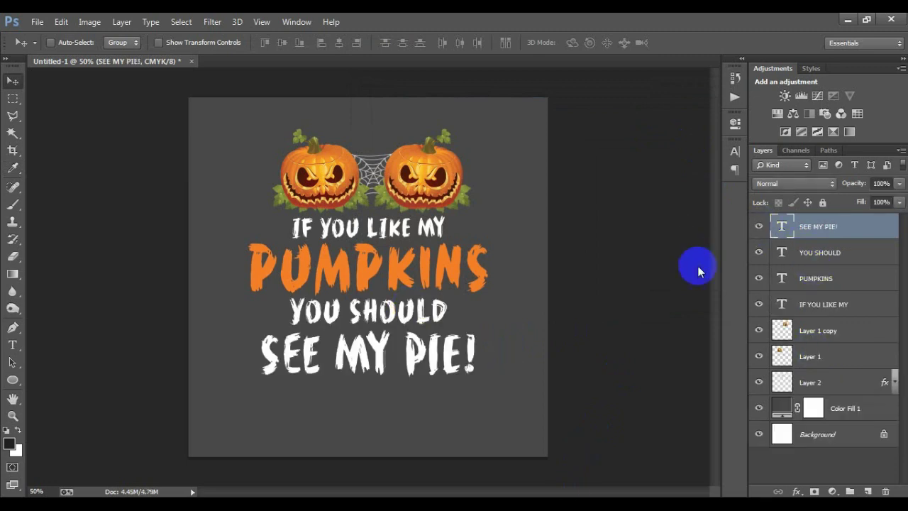
{"action": "double_click", "coordinate": [781, 227]}
{"action": "left_click_drag", "start_coordinate": [483, 358], "coordinate": [416, 355]}
{"action": "left_click", "coordinate": [736, 124]}
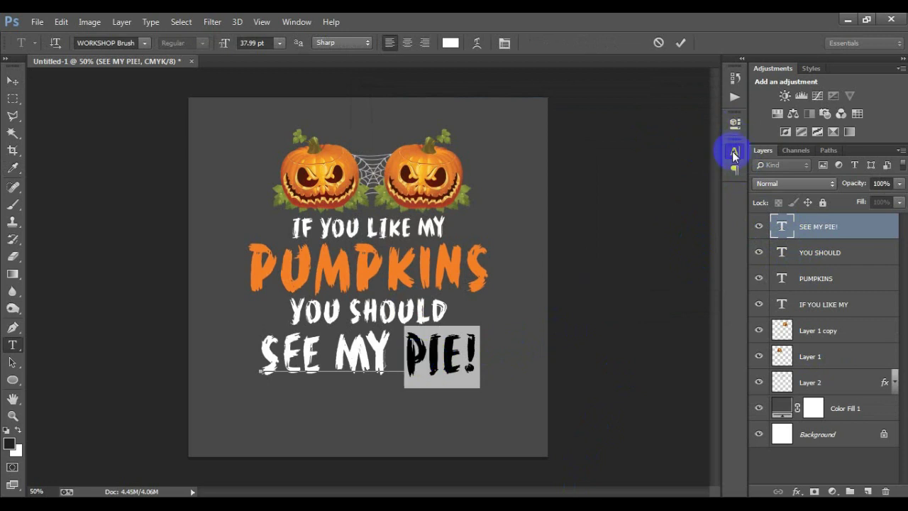
{"action": "left_click", "coordinate": [735, 155]}
{"action": "left_click", "coordinate": [689, 225]}
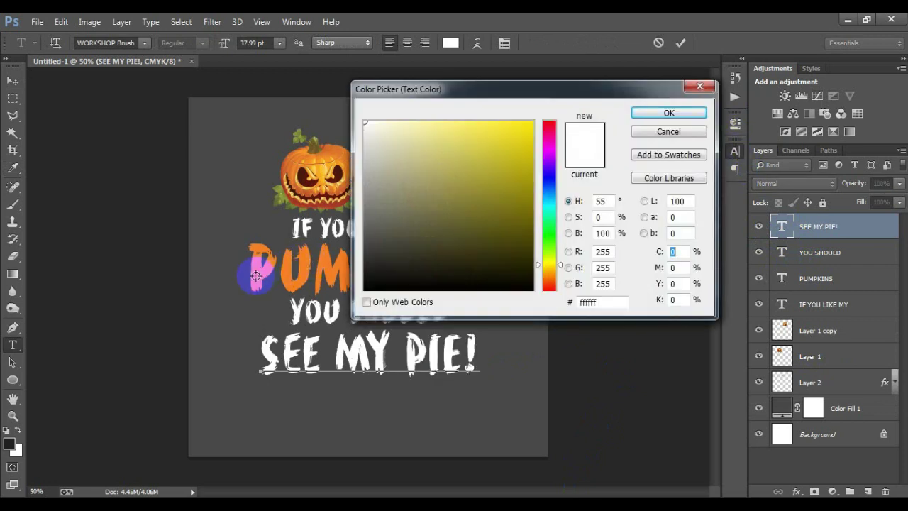
{"action": "left_click", "coordinate": [256, 275]}
{"action": "left_click_drag", "start_coordinate": [513, 127], "coordinate": [568, 112]}
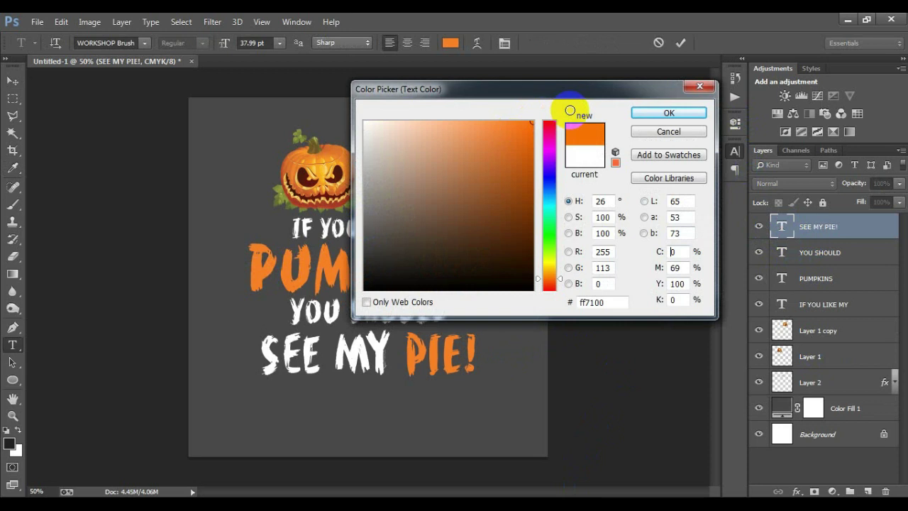
{"action": "left_click", "coordinate": [671, 115]}
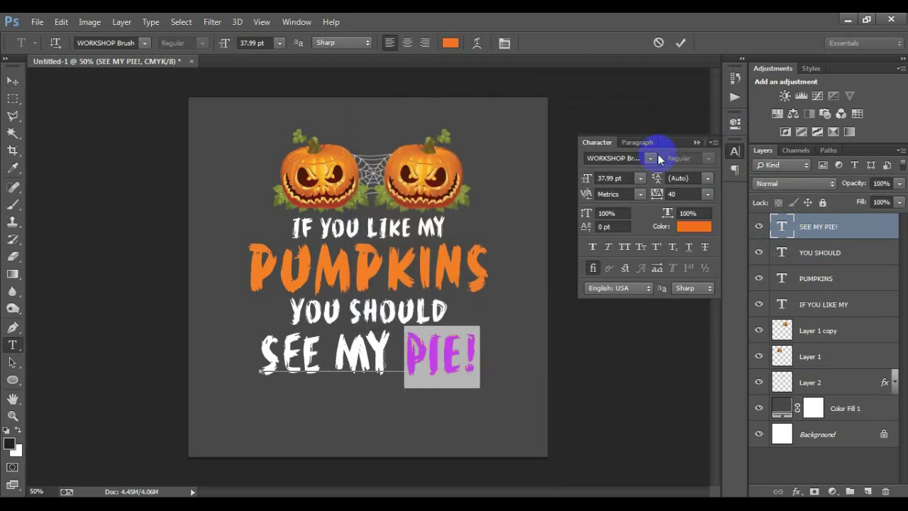
{"action": "left_click", "coordinate": [699, 144]}
{"action": "left_click", "coordinate": [684, 47]}
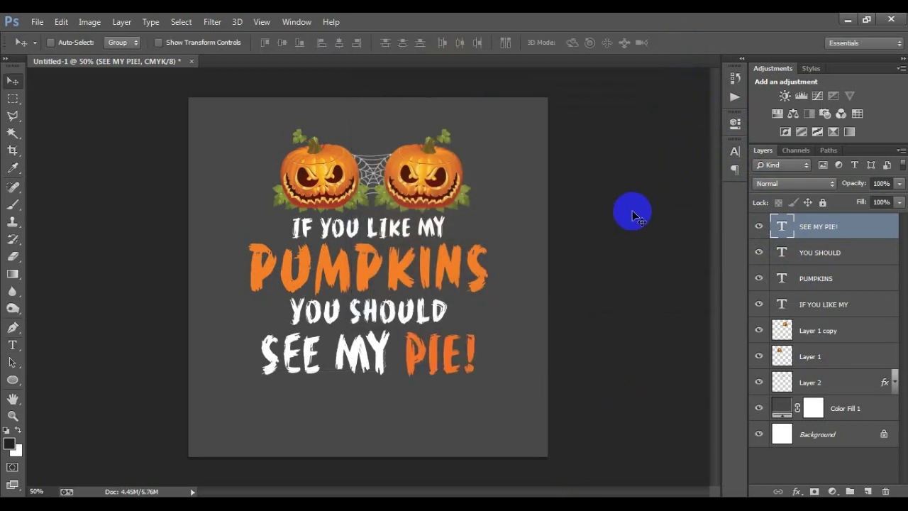
Open the bat EPS file whose name ends in 04 and rasterize it at a resolution of 300
{"action": "left_click", "coordinate": [37, 21]}
{"action": "left_click", "coordinate": [44, 47]}
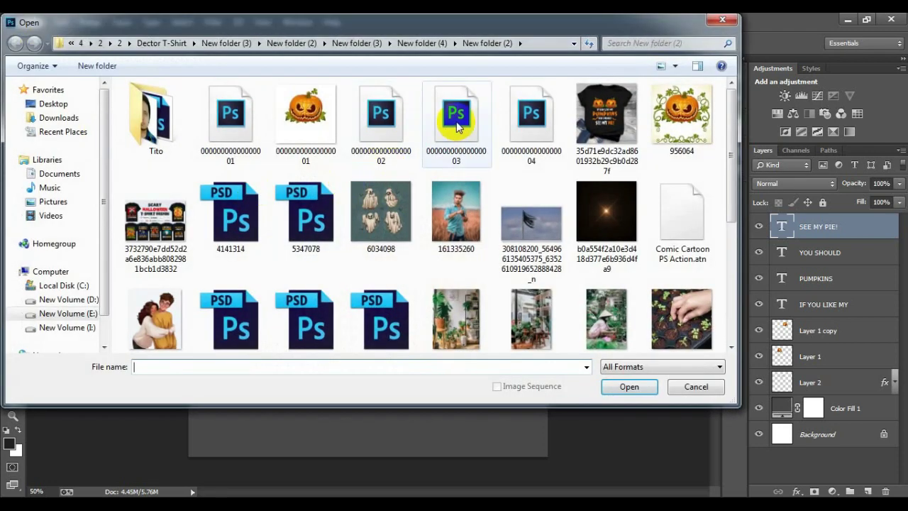
{"action": "left_click", "coordinate": [529, 117]}
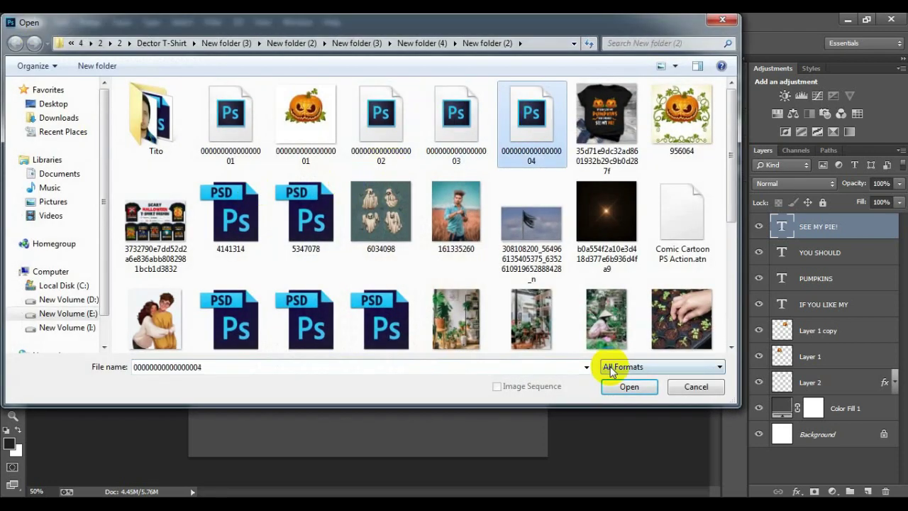
{"action": "left_click", "coordinate": [629, 387]}
{"action": "type", "text": "300"}
{"action": "key", "text": "Return"}
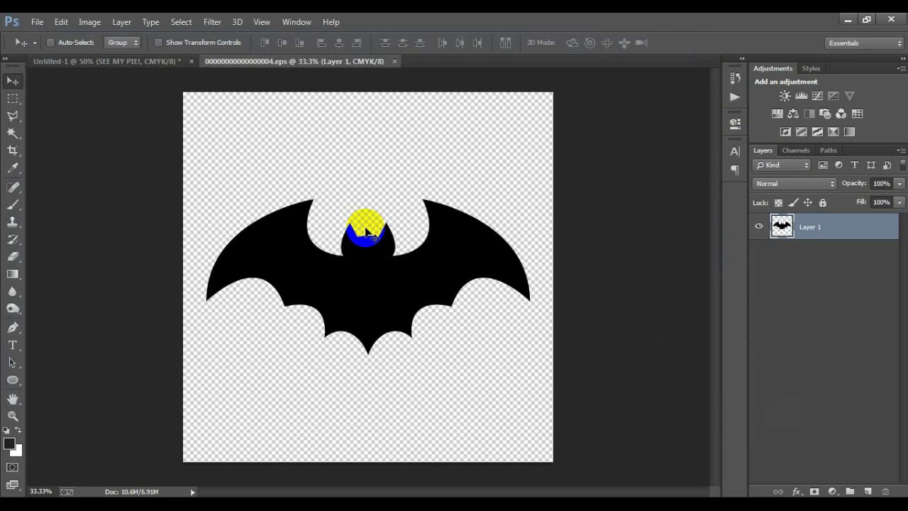
Copy the black bat into the T-shirt design document and close the bat's source file without saving
{"action": "left_click_drag", "start_coordinate": [367, 212], "coordinate": [270, 279]}
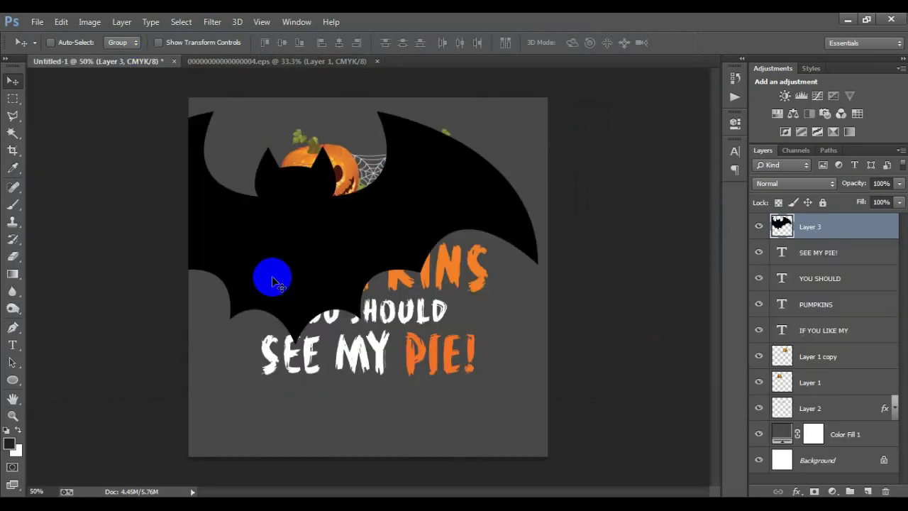
{"action": "left_click", "coordinate": [382, 61]}
{"action": "left_click", "coordinate": [457, 210]}
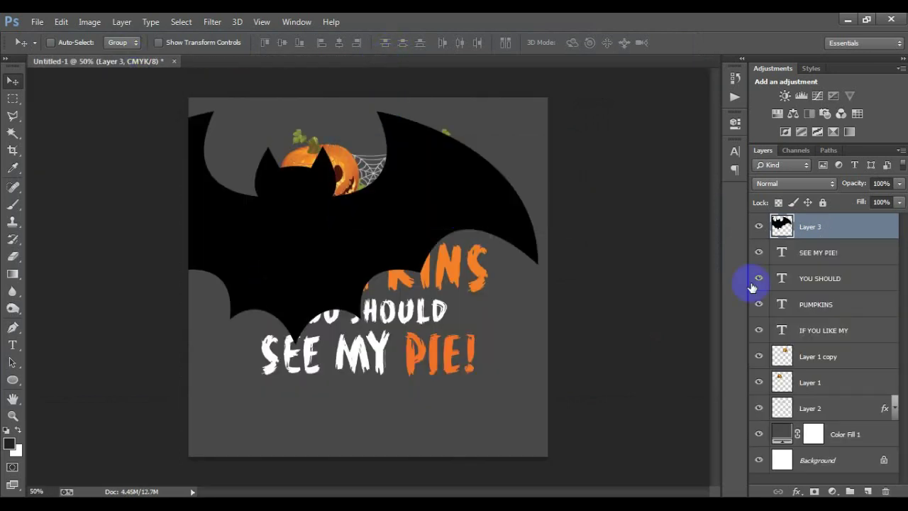
Apply a Color Overlay with color FF7E00 in Normal mode at 100% opacity to the bat layer
{"action": "double_click", "coordinate": [877, 234]}
{"action": "left_click", "coordinate": [483, 298]}
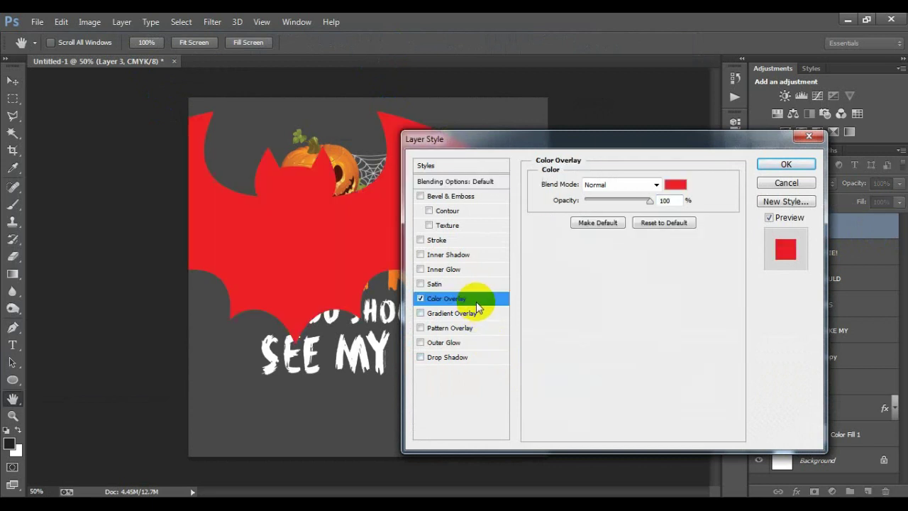
{"action": "left_click", "coordinate": [675, 185]}
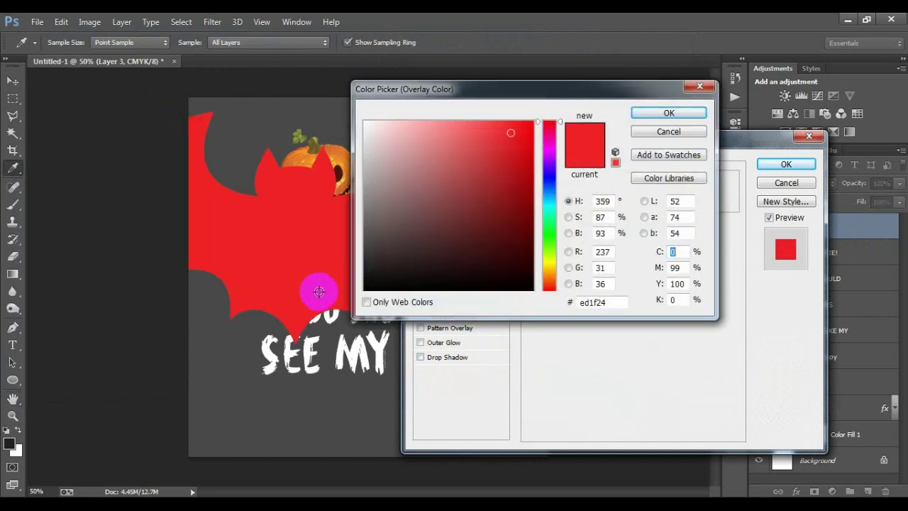
{"action": "left_click", "coordinate": [593, 302]}
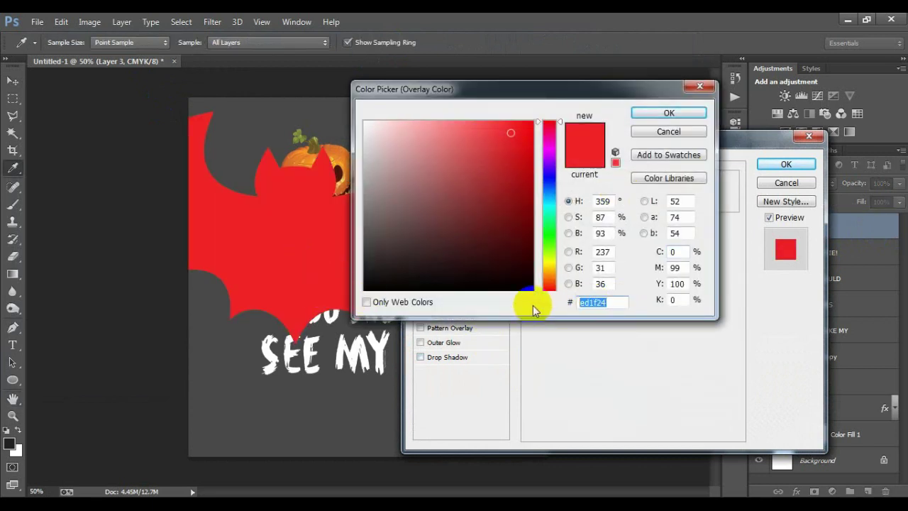
{"action": "type", "text": "FF"}
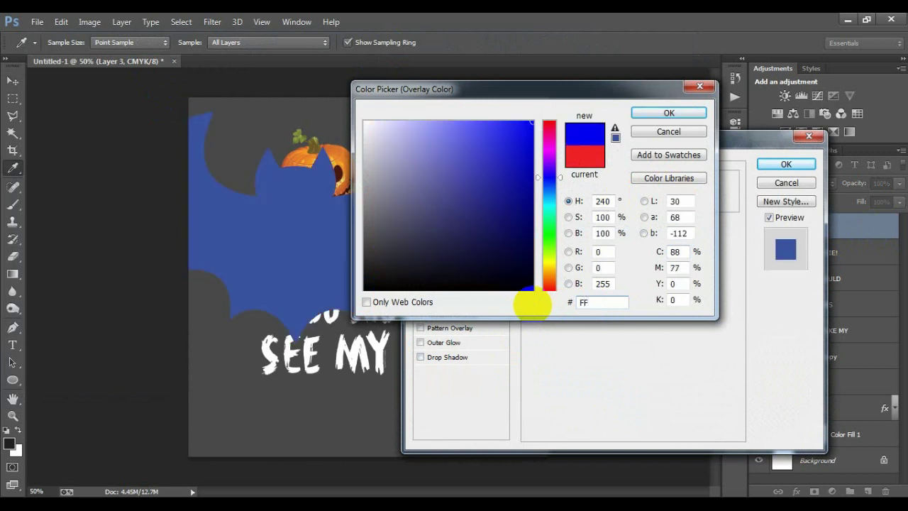
{"action": "type", "text": "7E00"}
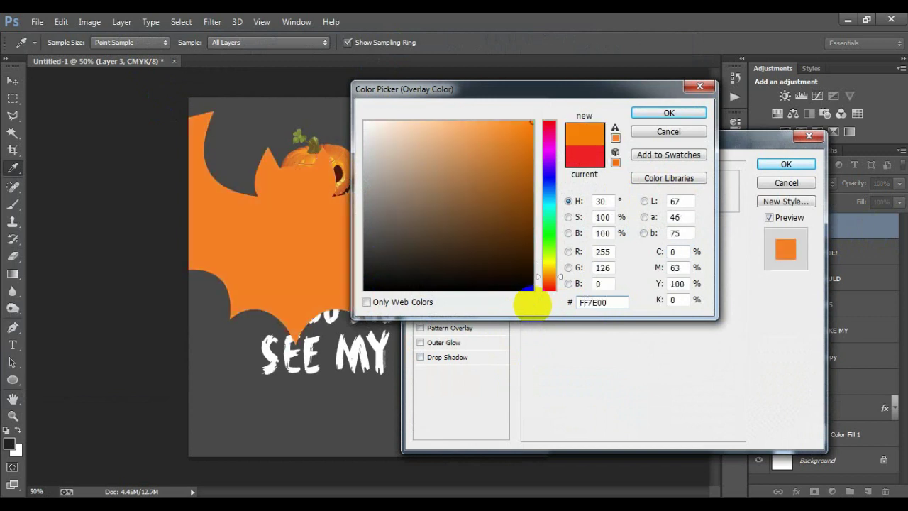
{"action": "left_click", "coordinate": [661, 112]}
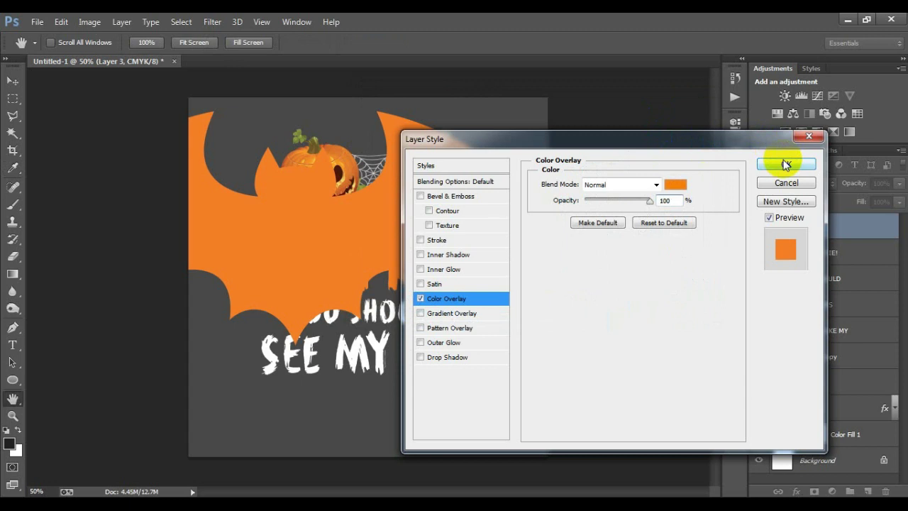
{"action": "left_click", "coordinate": [786, 165]}
Scale the bat down to about 12.6% and rotate it about 12° counterclockwise
{"action": "key", "text": "ctrl+t"}
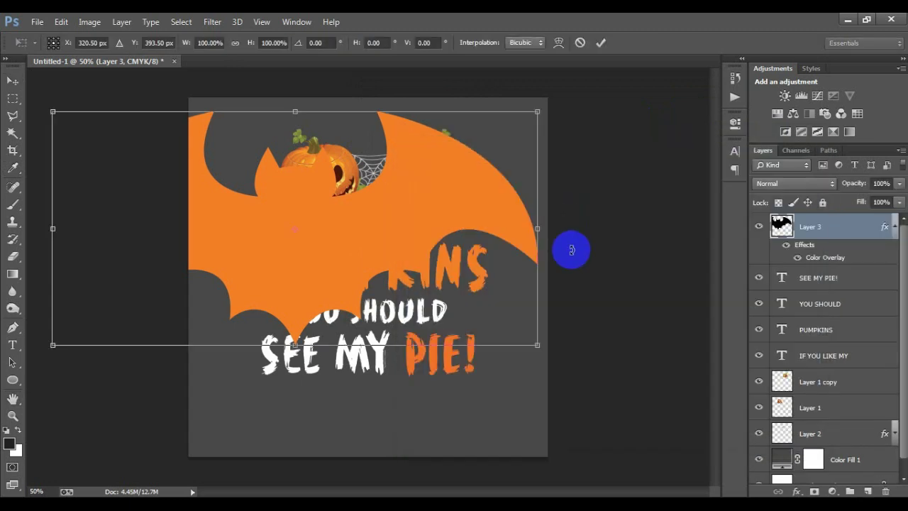
{"action": "left_click_drag", "start_coordinate": [537, 346], "coordinate": [335, 222]}
{"action": "left_click_drag", "start_coordinate": [350, 270], "coordinate": [369, 262]}
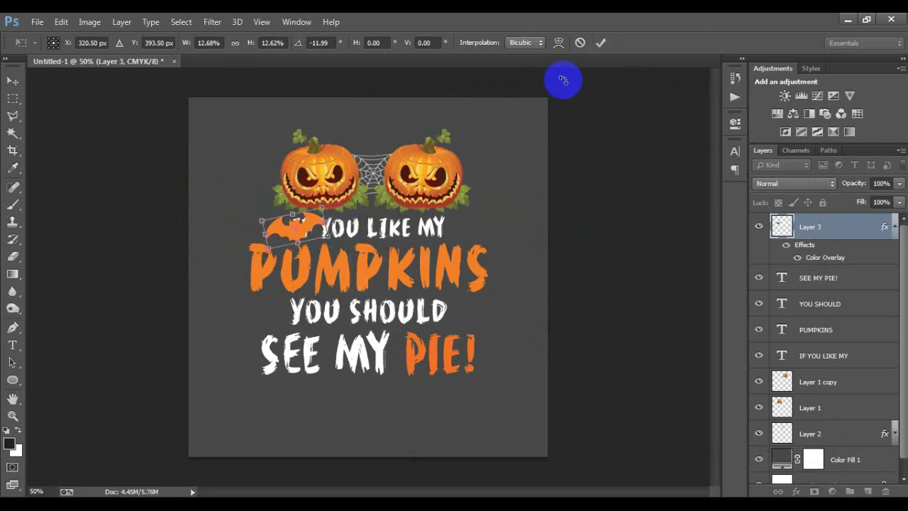
{"action": "left_click", "coordinate": [601, 43]}
Move the bat to the left of the "YOU SHOULD" line and reduce it to about 93% of its size
{"action": "left_click_drag", "start_coordinate": [302, 238], "coordinate": [280, 332]}
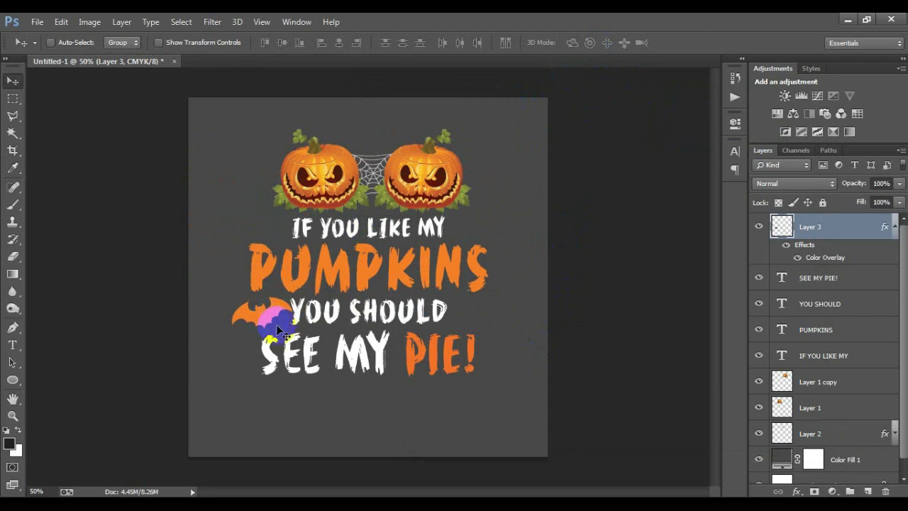
{"action": "key", "text": "ctrl+t"}
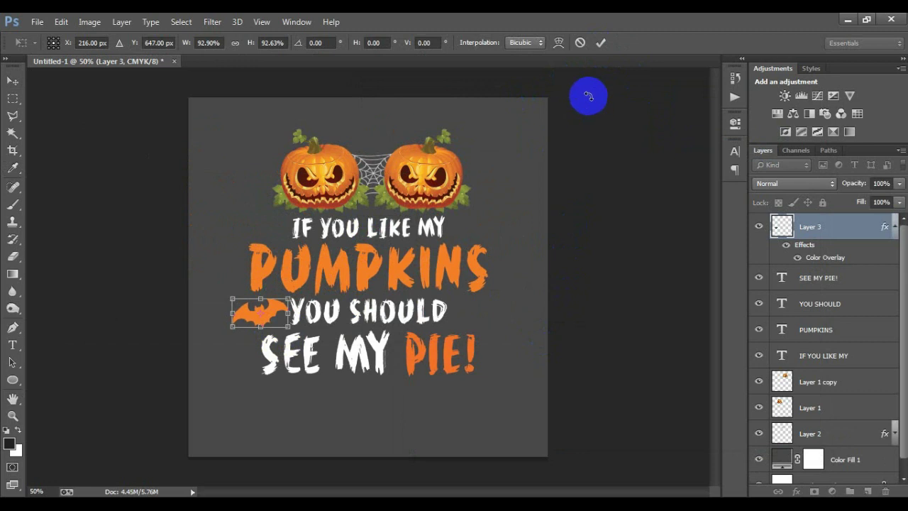
{"action": "left_click", "coordinate": [600, 42]}
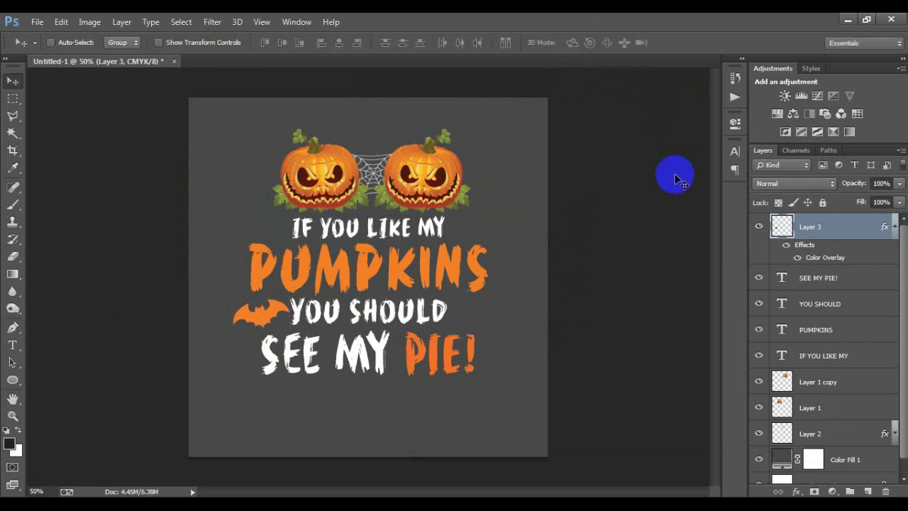
Duplicate the bat, place the copy to the right of "YOU SHOULD", make it smaller and tilt it the opposite way
{"action": "key", "text": "ctrl+j"}
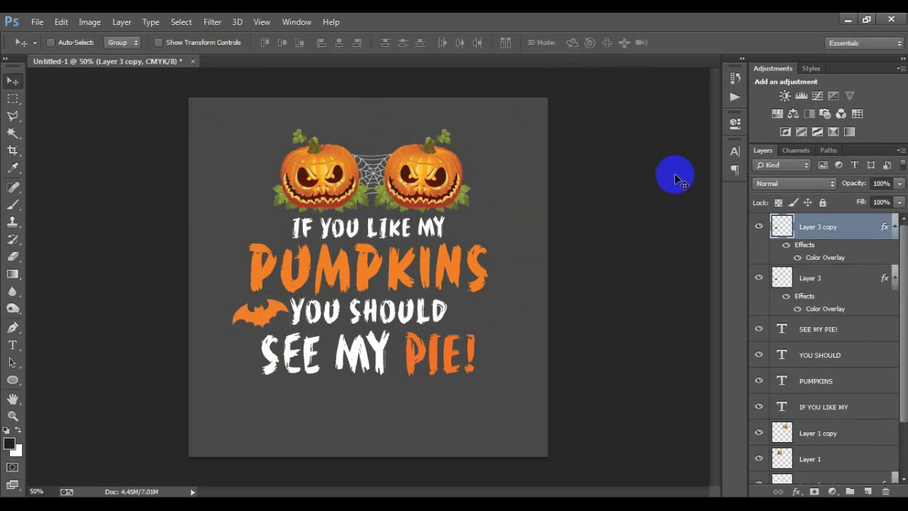
{"action": "left_click_drag", "start_coordinate": [259, 316], "coordinate": [475, 319]}
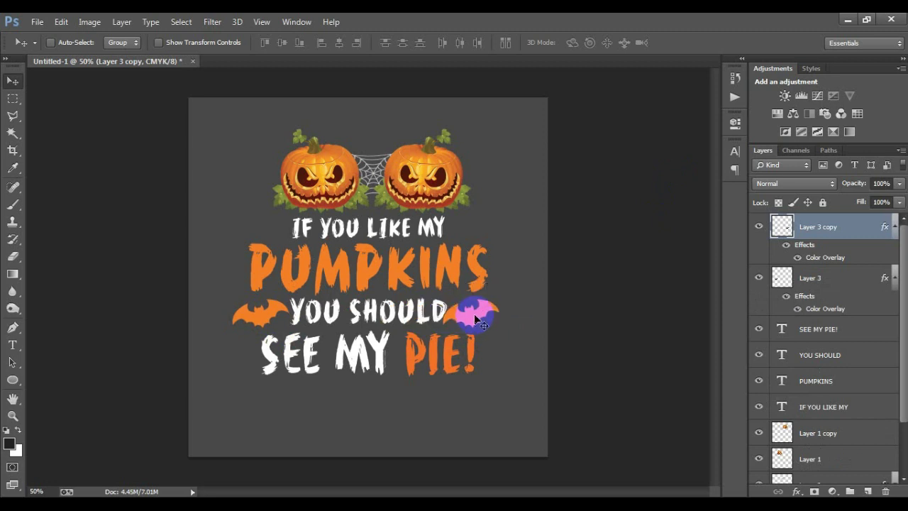
{"action": "key", "text": "ctrl+t"}
{"action": "left_click_drag", "start_coordinate": [502, 329], "coordinate": [501, 297]}
{"action": "left_click", "coordinate": [601, 42]}
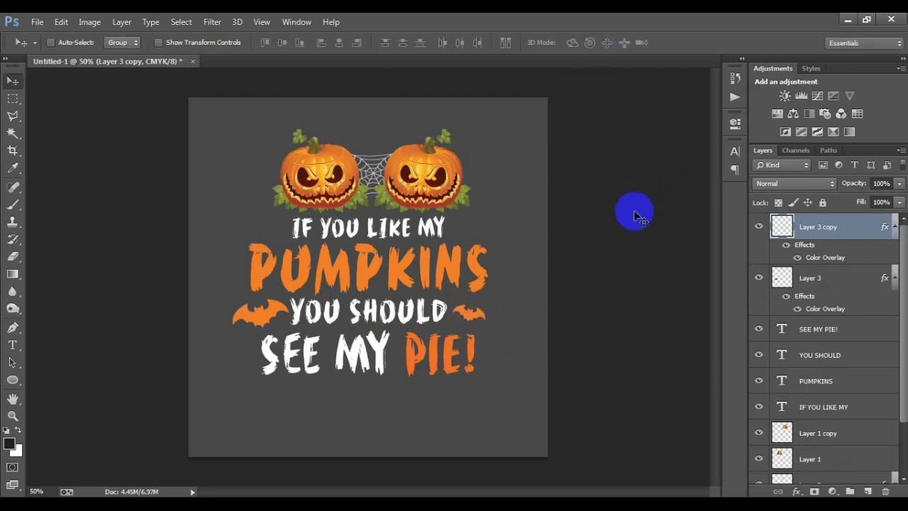
Collapse the effects lists of both bat layers
{"action": "left_click", "coordinate": [847, 218]}
{"action": "left_click", "coordinate": [896, 228]}
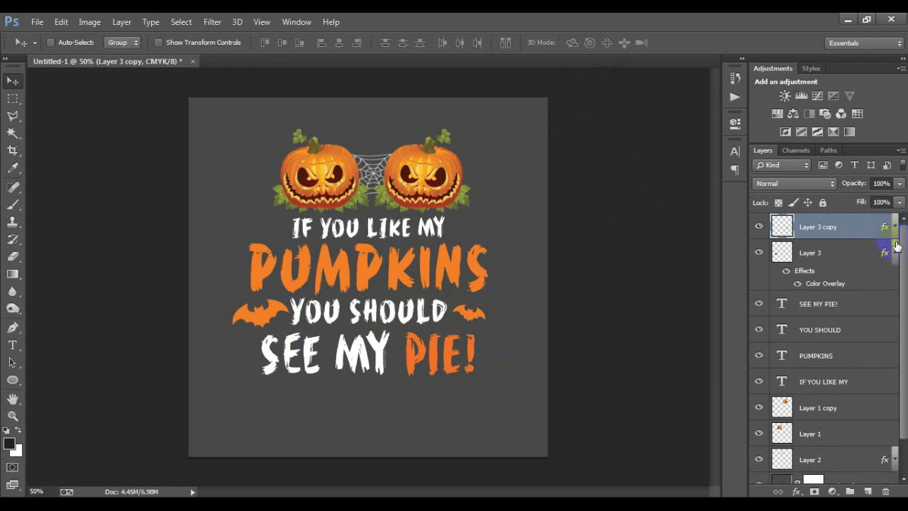
{"action": "left_click", "coordinate": [895, 253]}
Open the hanging-spiders EPS file, rasterized at 300 pixels/inch in CMYK Color
{"action": "left_click", "coordinate": [34, 21]}
{"action": "left_click", "coordinate": [35, 50]}
{"action": "left_click", "coordinate": [454, 124]}
{"action": "left_click", "coordinate": [621, 380]}
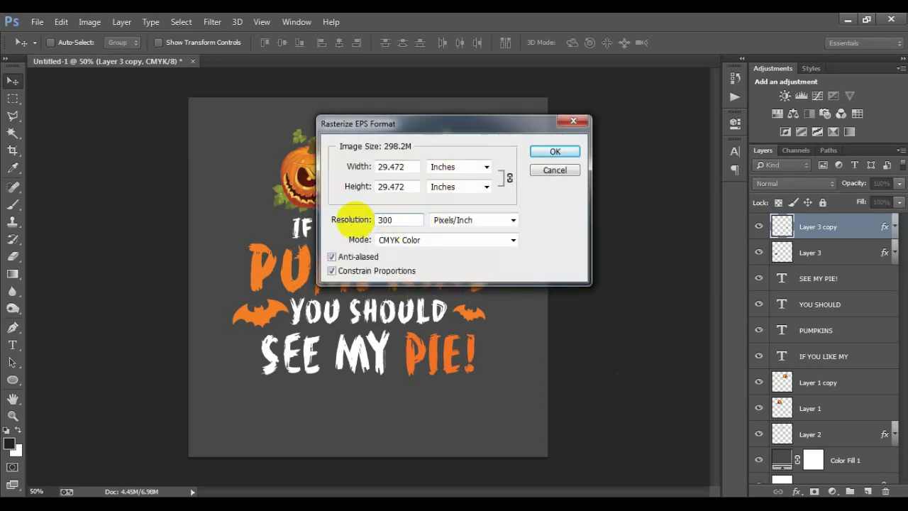
{"action": "key", "text": "Return"}
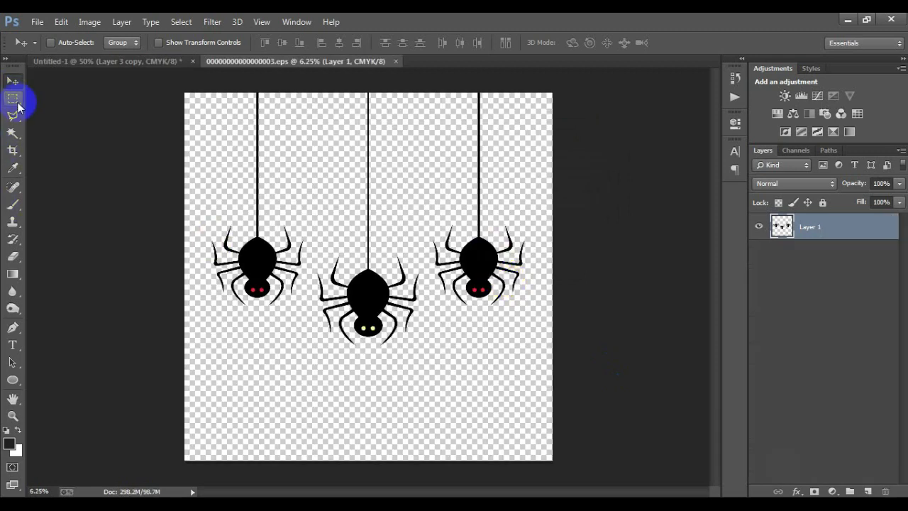
Copy the rightmost red-eyed spider with its thread into the T-shirt document and close the EPS file without saving
{"action": "left_click", "coordinate": [12, 98]}
{"action": "left_click_drag", "start_coordinate": [419, 86], "coordinate": [579, 348]}
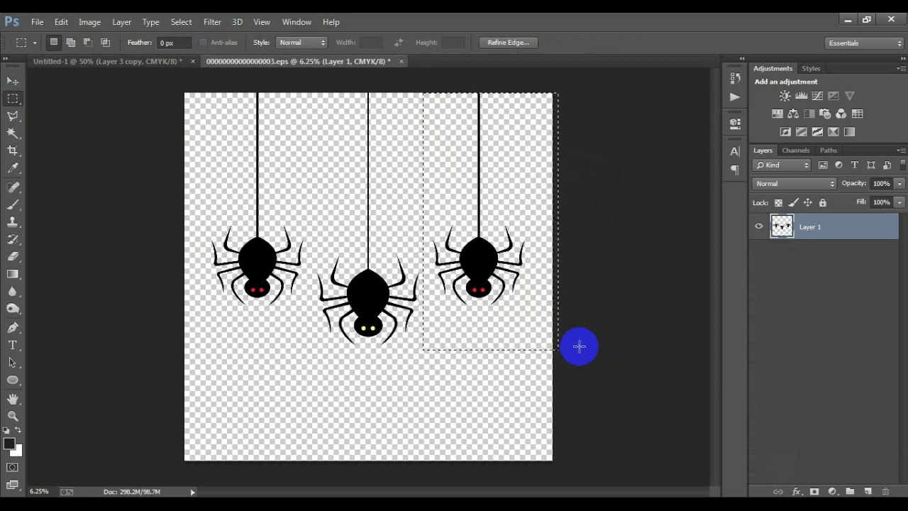
{"action": "left_click", "coordinate": [13, 81]}
{"action": "left_click_drag", "start_coordinate": [480, 256], "coordinate": [323, 268]}
{"action": "left_click", "coordinate": [383, 62]}
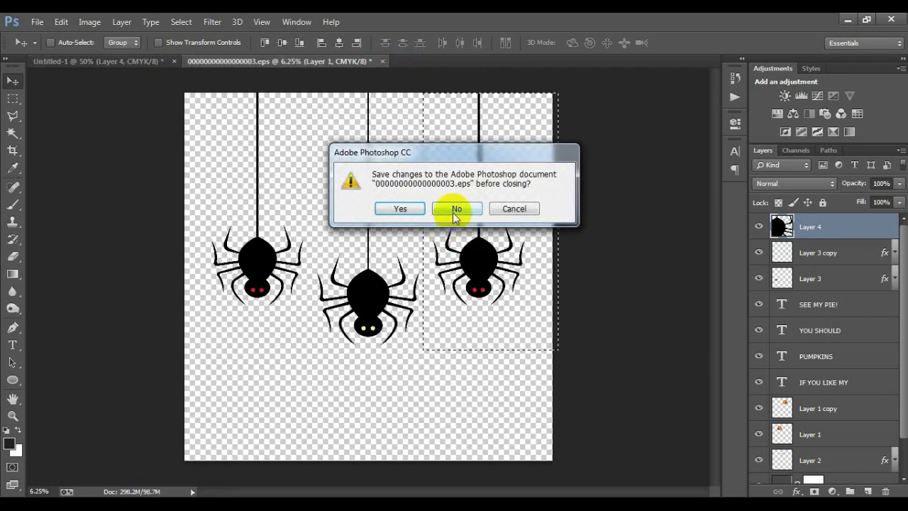
{"action": "left_click", "coordinate": [456, 211]}
Scale the oversized spider down to about 11.7% so it fits within the artwork
{"action": "key", "text": "ctrl+minus"}
{"action": "key", "text": "ctrl+minus"}
{"action": "key", "text": "ctrl+minus"}
{"action": "key", "text": "ctrl+minus"}
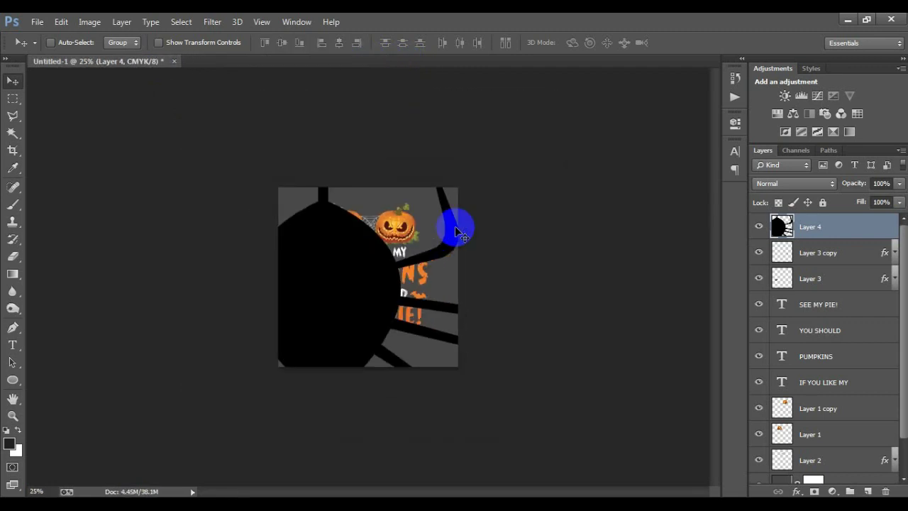
{"action": "key", "text": "ctrl+minus"}
{"action": "key", "text": "ctrl+t"}
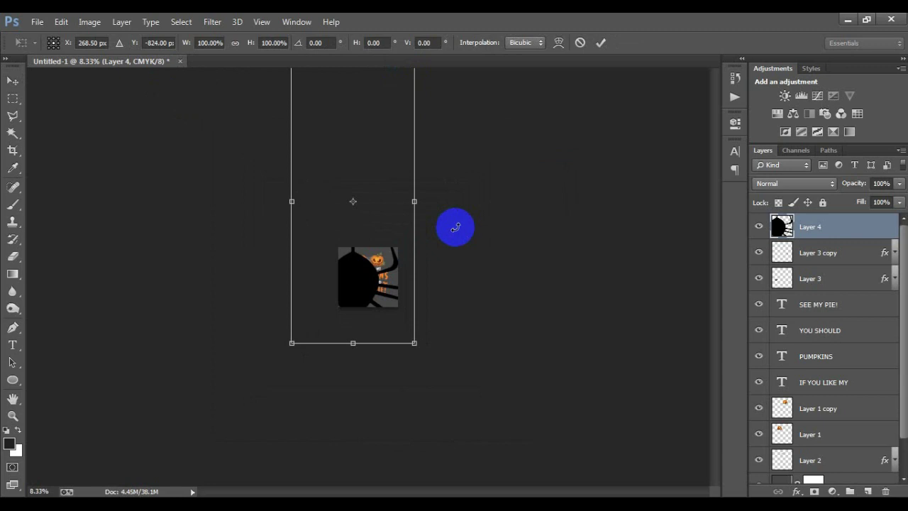
{"action": "left_click_drag", "start_coordinate": [416, 346], "coordinate": [377, 288]}
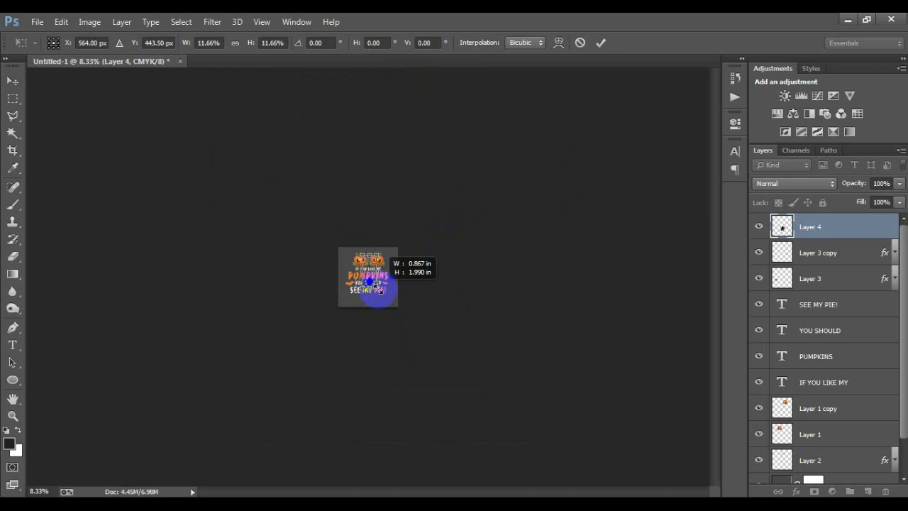
{"action": "left_click", "coordinate": [601, 44]}
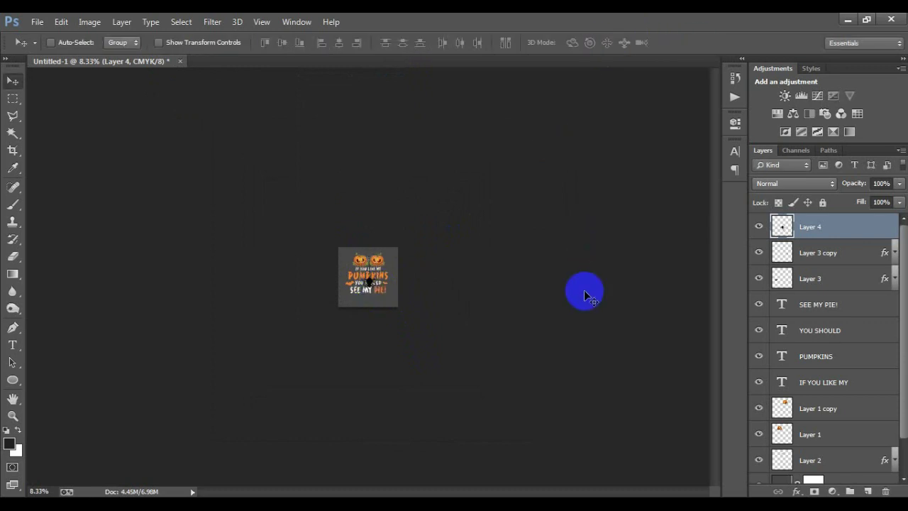
Select the spider's black area with the Magic Wand, fill it with color 212121 and deselect
{"action": "key", "text": "ctrl+plus"}
{"action": "key", "text": "ctrl+plus"}
{"action": "key", "text": "ctrl+plus"}
{"action": "key", "text": "ctrl+plus"}
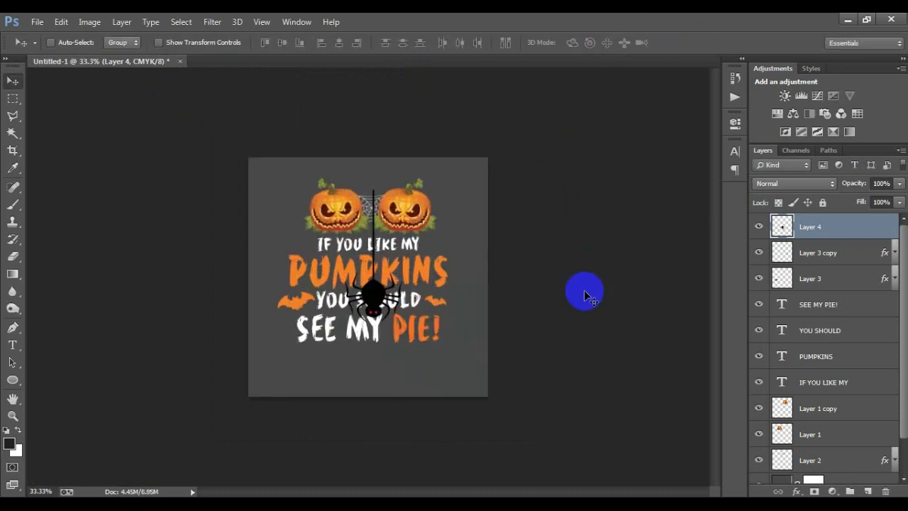
{"action": "key", "text": "ctrl+plus"}
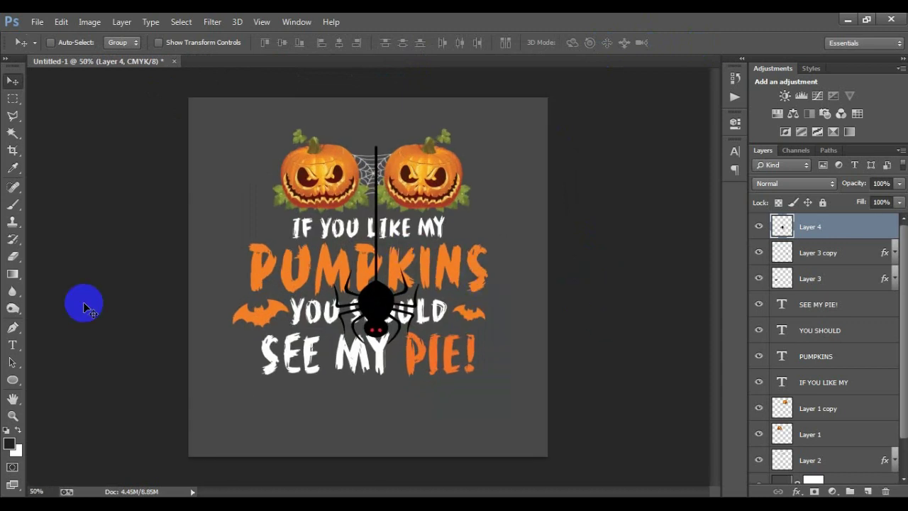
{"action": "left_click", "coordinate": [13, 133]}
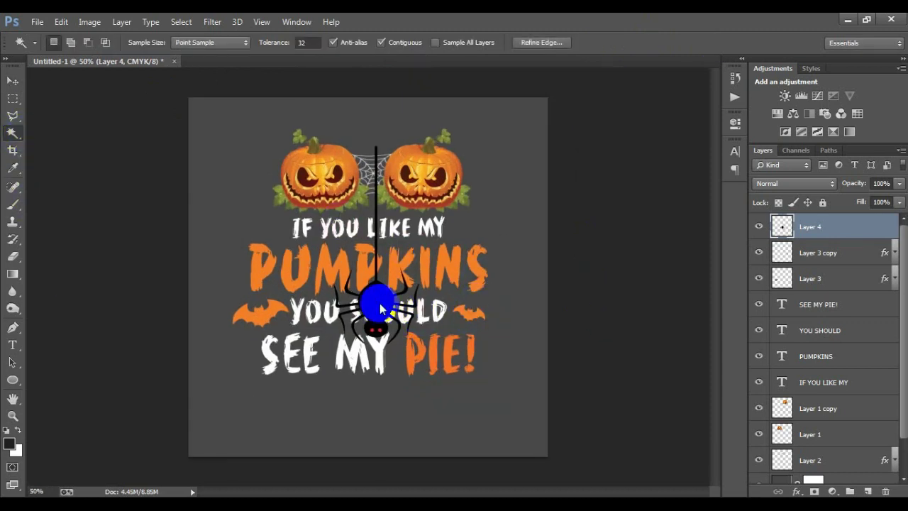
{"action": "left_click", "coordinate": [9, 443]}
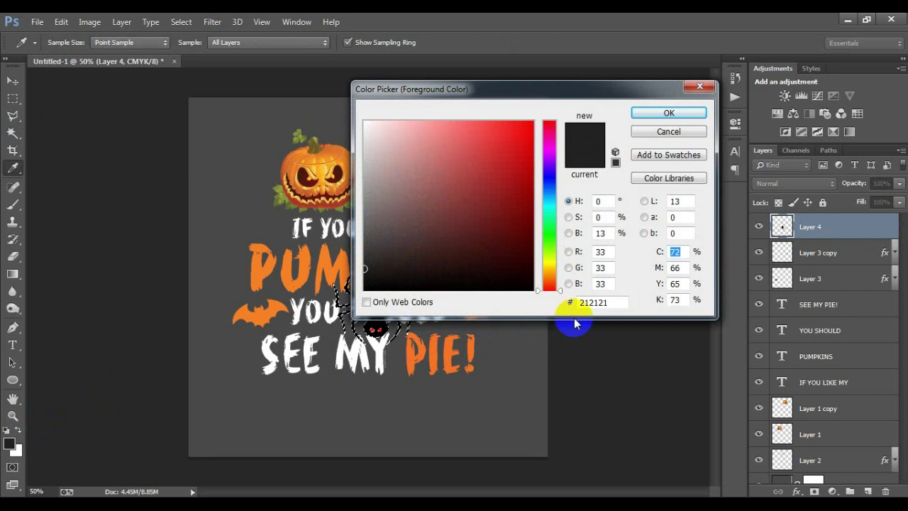
{"action": "left_click_drag", "start_coordinate": [618, 302], "coordinate": [547, 304]}
{"action": "type", "text": "212121"}
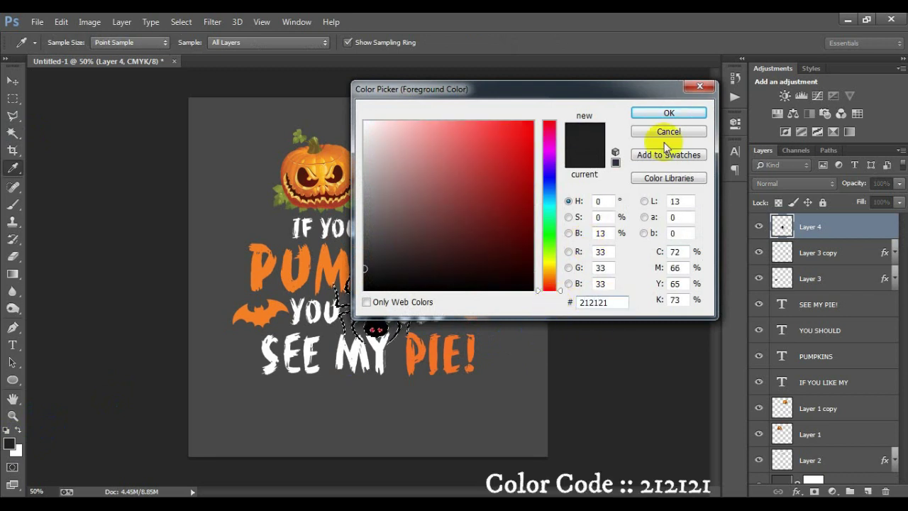
{"action": "left_click", "coordinate": [669, 113]}
{"action": "key", "text": "w"}
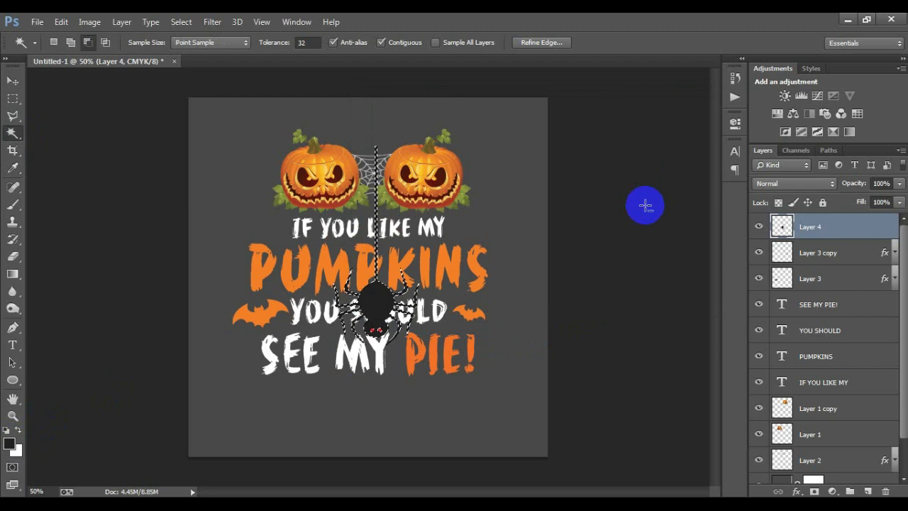
{"action": "left_click", "coordinate": [645, 205]}
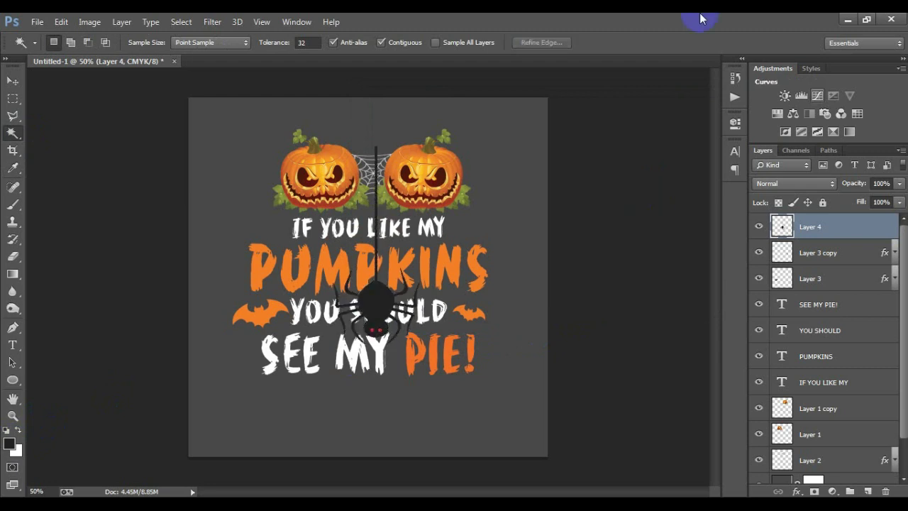
Scale the spider to about 30% and hang it from the web between the two pumpkins
{"action": "left_click", "coordinate": [11, 83]}
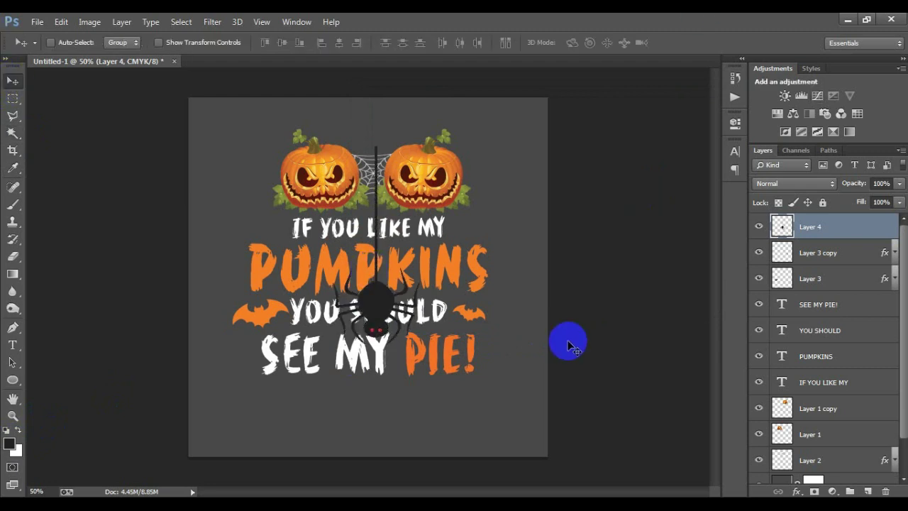
{"action": "key", "text": "ctrl+t"}
{"action": "left_click_drag", "start_coordinate": [420, 345], "coordinate": [380, 232]}
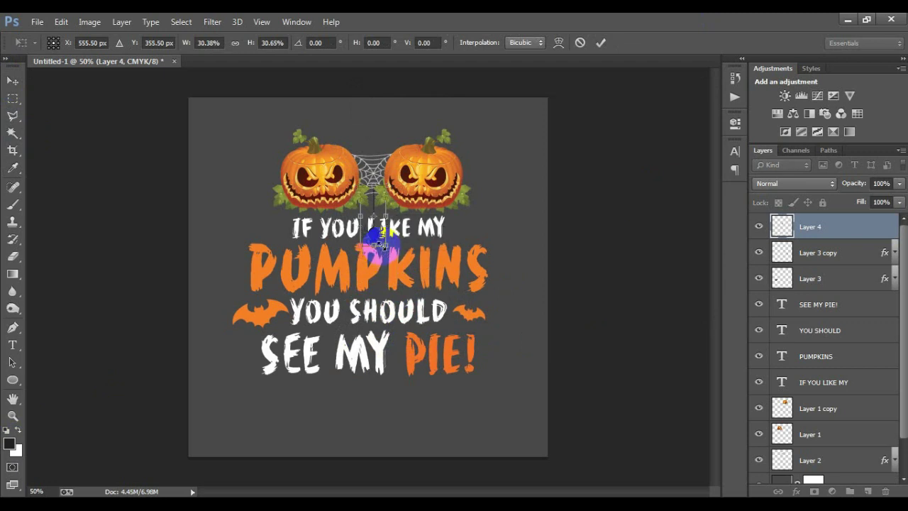
{"action": "left_click", "coordinate": [600, 44]}
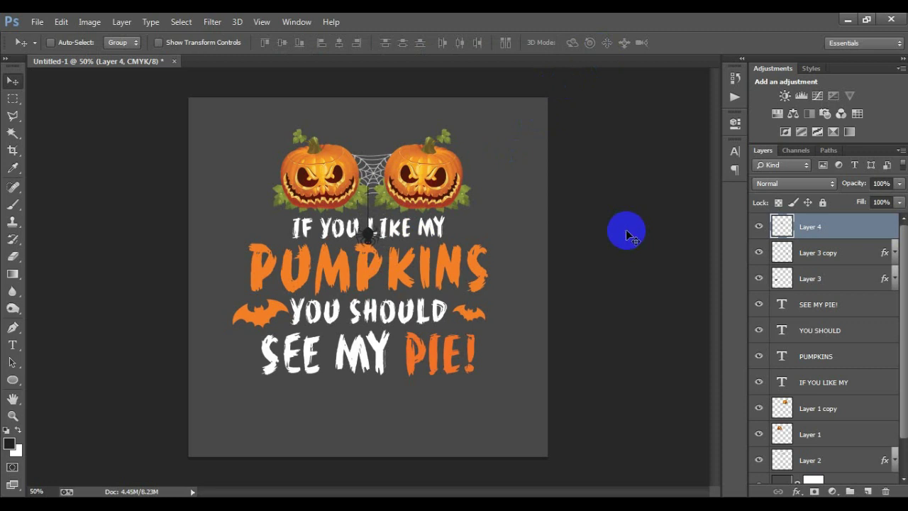
Place the spider layer beneath the web layer, shift the spider up and scale it to about 76%
{"action": "left_click_drag", "start_coordinate": [841, 250], "coordinate": [854, 452]}
{"action": "left_click_drag", "start_coordinate": [850, 423], "coordinate": [846, 479]}
{"action": "left_click_drag", "start_coordinate": [372, 234], "coordinate": [376, 208]}
{"action": "key", "text": "ctrl+t"}
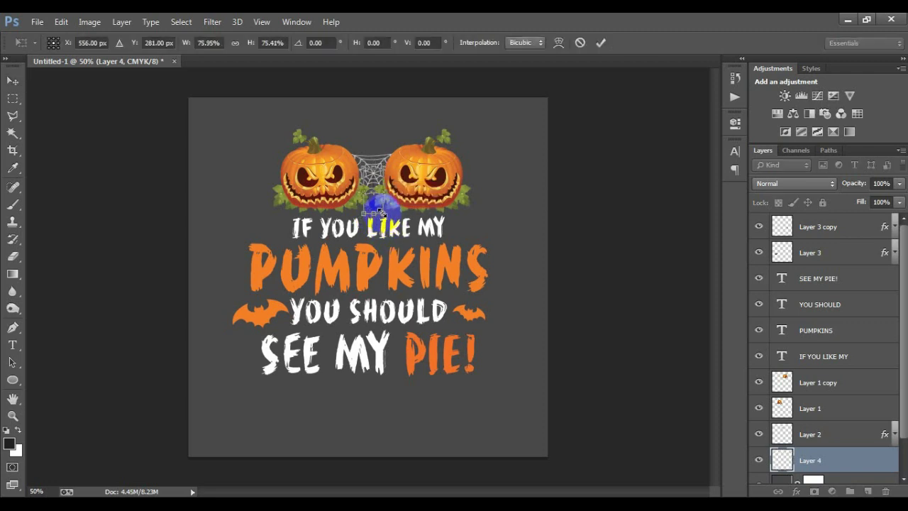
{"action": "left_click", "coordinate": [600, 42]}
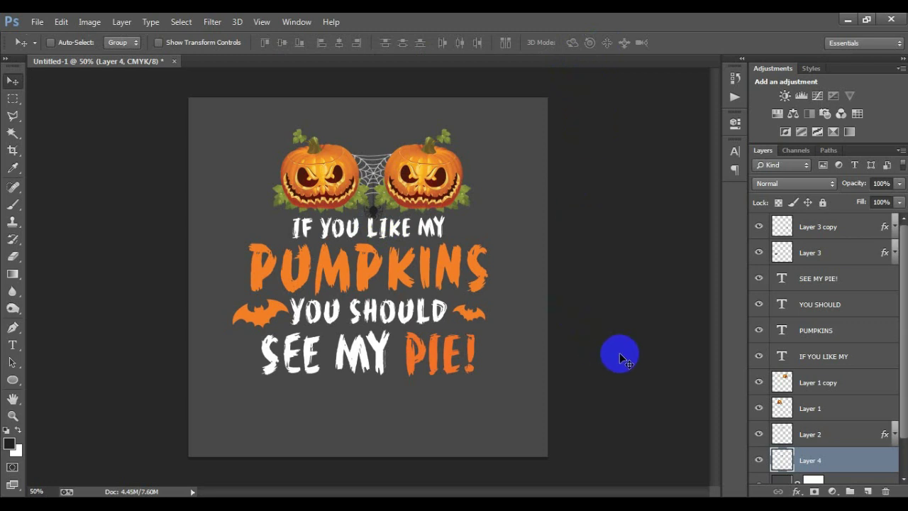
Bring the spider layer to the top of the layer stack and stretch the spider's height to about 115%
{"action": "left_click_drag", "start_coordinate": [838, 465], "coordinate": [847, 221]}
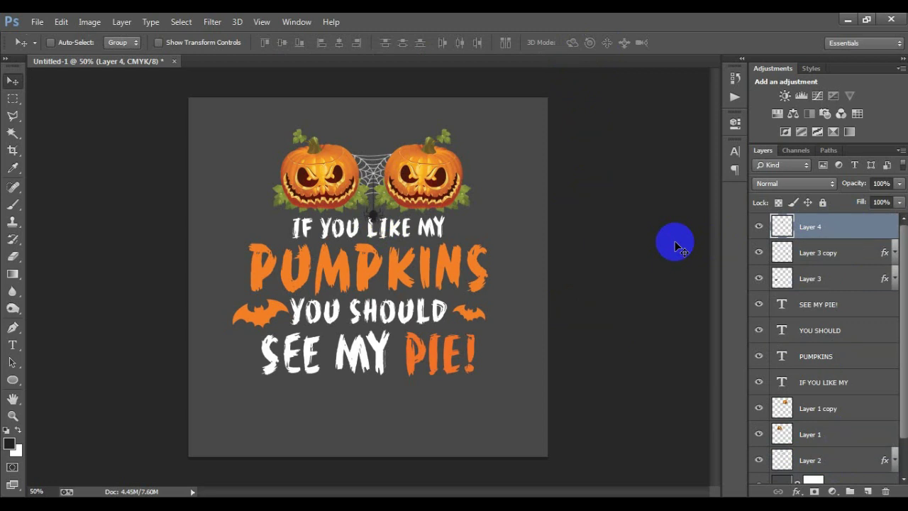
{"action": "key", "text": "ctrl+plus"}
{"action": "key", "text": "ctrl+plus"}
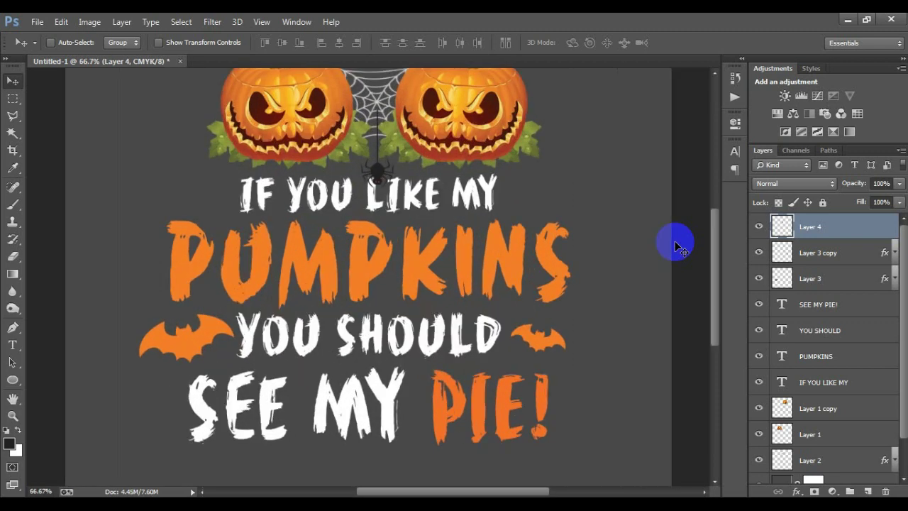
{"action": "scroll", "coordinate": [511, 239], "scroll_direction": "up", "scroll_amount": 1}
{"action": "scroll", "coordinate": [517, 244], "scroll_direction": "up", "scroll_amount": 1}
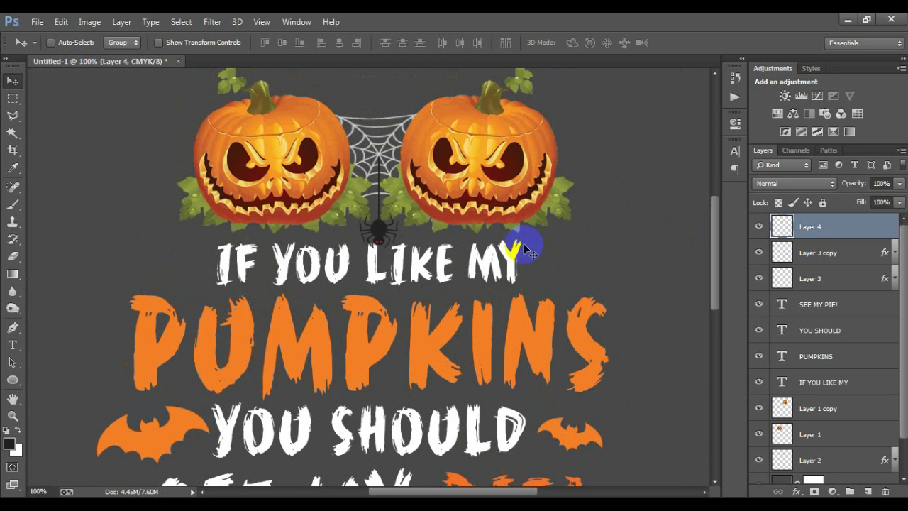
{"action": "key", "text": "t"}
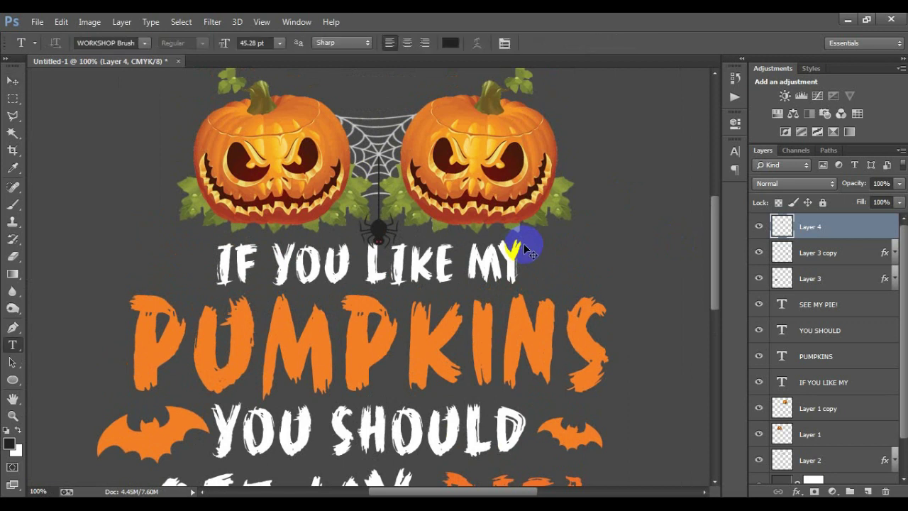
{"action": "key", "text": "ctrl+t"}
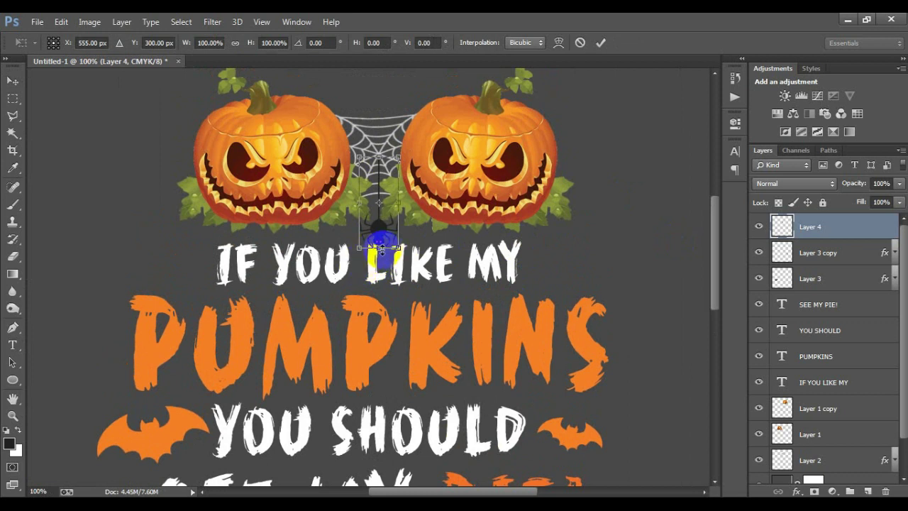
{"action": "left_click_drag", "start_coordinate": [379, 247], "coordinate": [379, 261]}
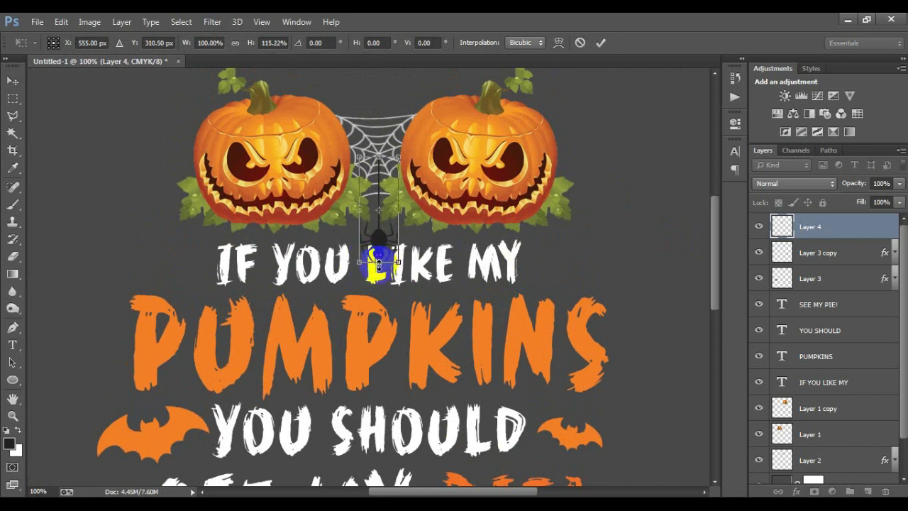
{"action": "left_click", "coordinate": [600, 42]}
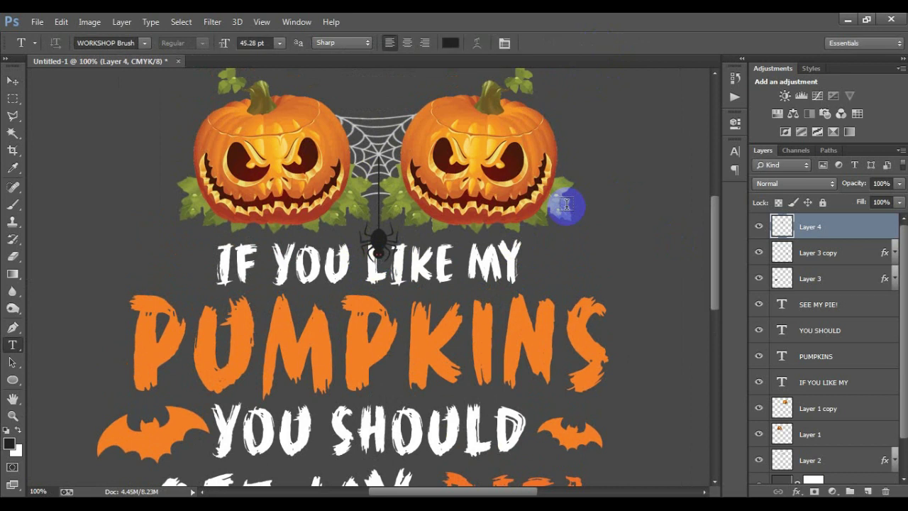
{"action": "left_click", "coordinate": [13, 81]}
{"action": "scroll", "coordinate": [480, 337], "scroll_direction": "down", "scroll_amount": 2}
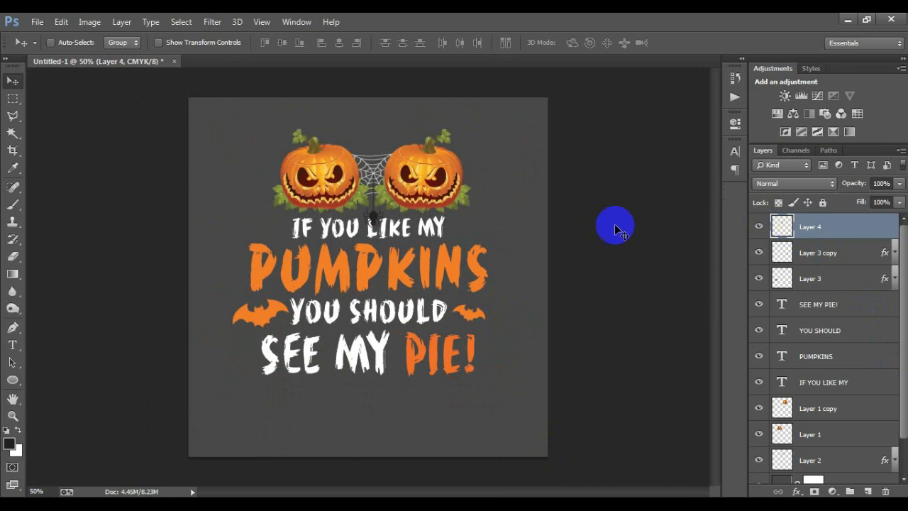
Group all artwork layers from the spider down to the web, leaving out the color fill and background
{"action": "scroll", "coordinate": [851, 253], "scroll_direction": "down", "scroll_amount": 1}
{"action": "left_click", "coordinate": [821, 433], "text": "shift"}
{"action": "key", "text": "ctrl+g"}
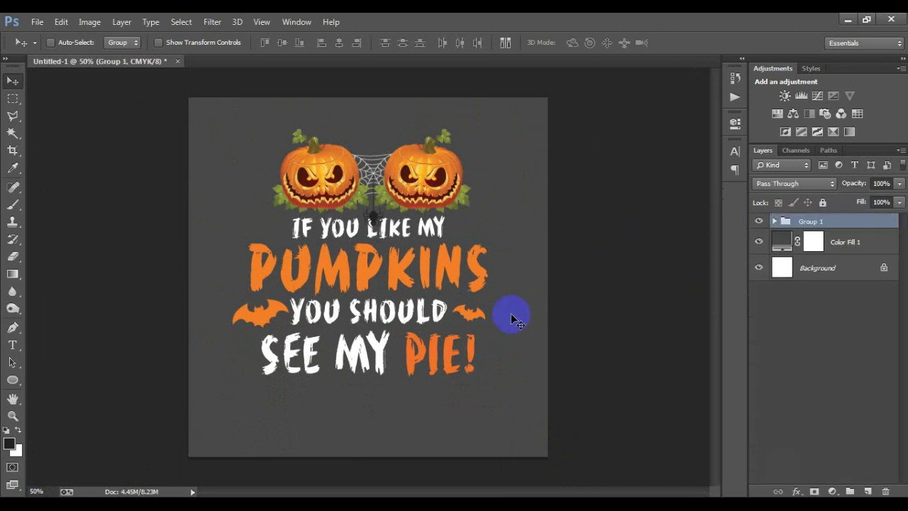
Scale the artwork group up to about 133% and reposition it to fill the canvas
{"action": "key", "text": "ctrl+t"}
{"action": "left_click_drag", "start_coordinate": [488, 376], "coordinate": [531, 417]}
{"action": "left_click_drag", "start_coordinate": [456, 368], "coordinate": [462, 381]}
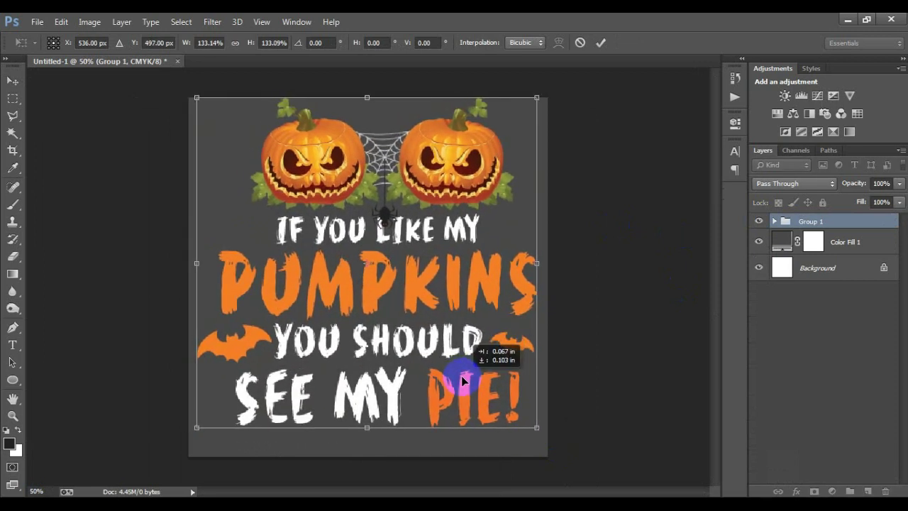
{"action": "left_click", "coordinate": [601, 43]}
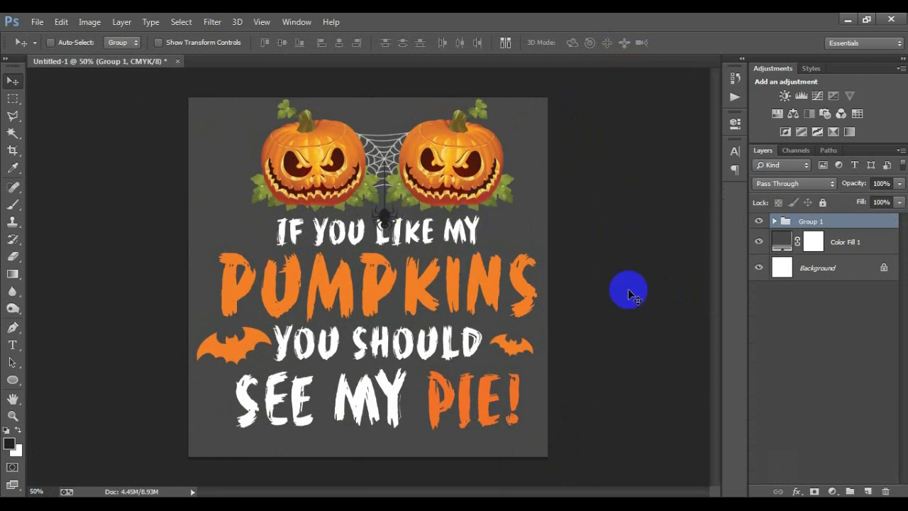
Change the Color Fill layer's color to black, 000000
{"action": "double_click", "coordinate": [781, 241]}
{"action": "left_click", "coordinate": [401, 274]}
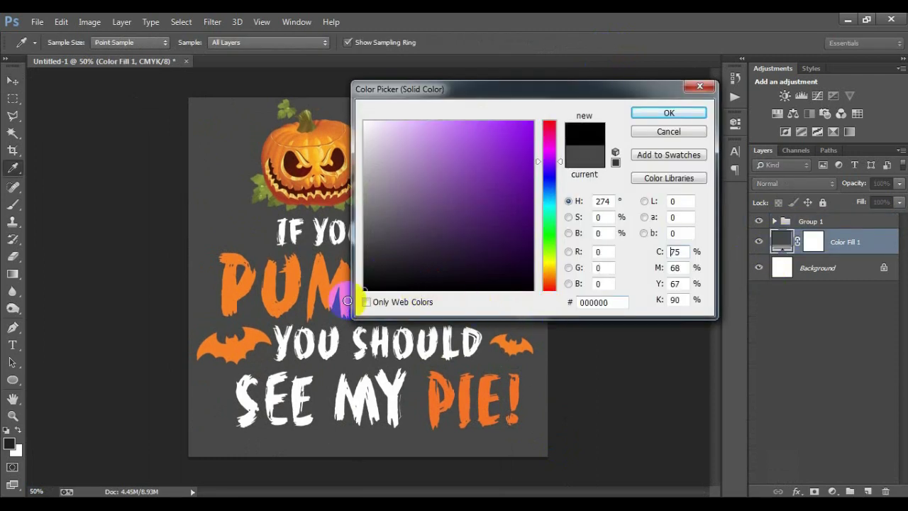
{"action": "left_click", "coordinate": [657, 114]}
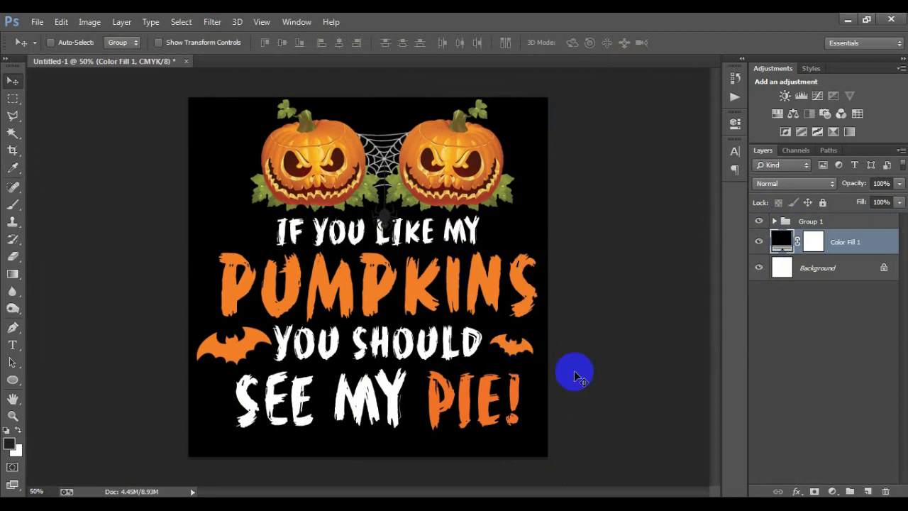
Hide the Color Fill and Background layers and set up a Save for Web export in PNG-24 format
{"action": "left_click_drag", "start_coordinate": [760, 263], "coordinate": [758, 241]}
{"action": "key", "text": "ctrl+shift+alt+s"}
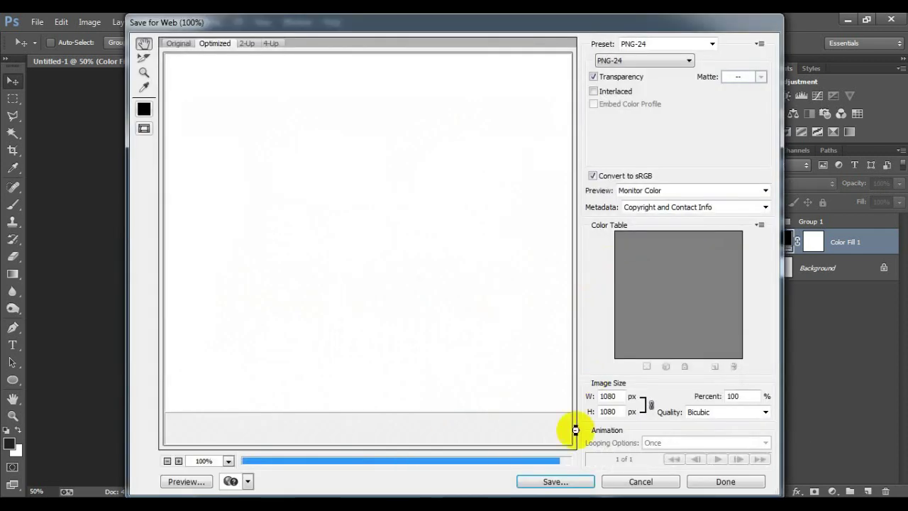
{"action": "left_click_drag", "start_coordinate": [466, 305], "coordinate": [389, 267]}
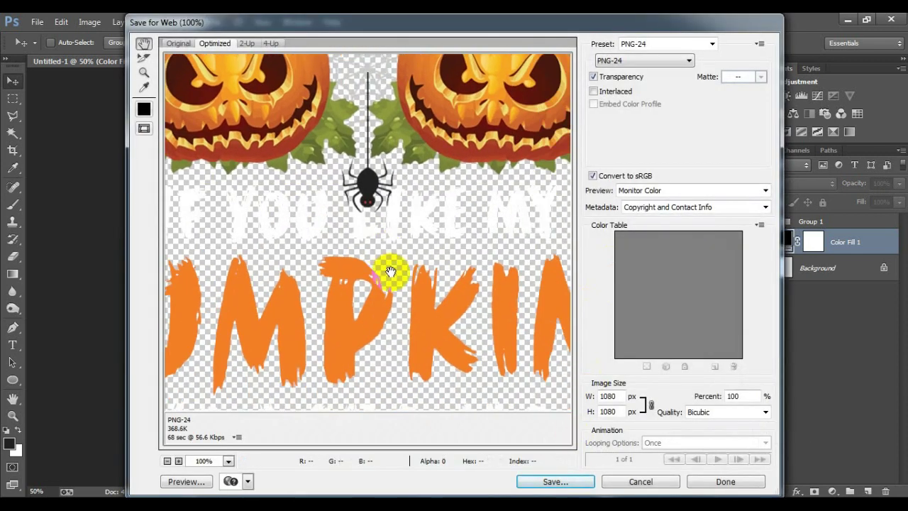
{"action": "left_click", "coordinate": [605, 61]}
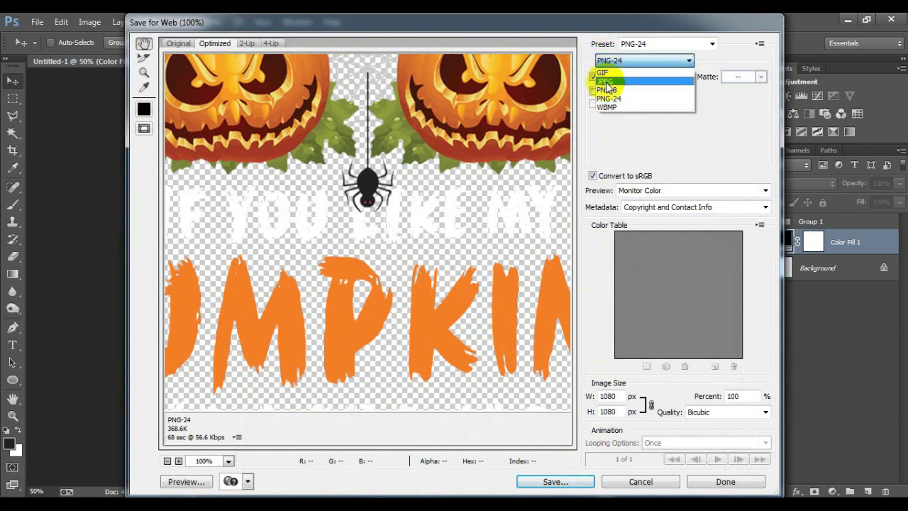
{"action": "left_click", "coordinate": [608, 98]}
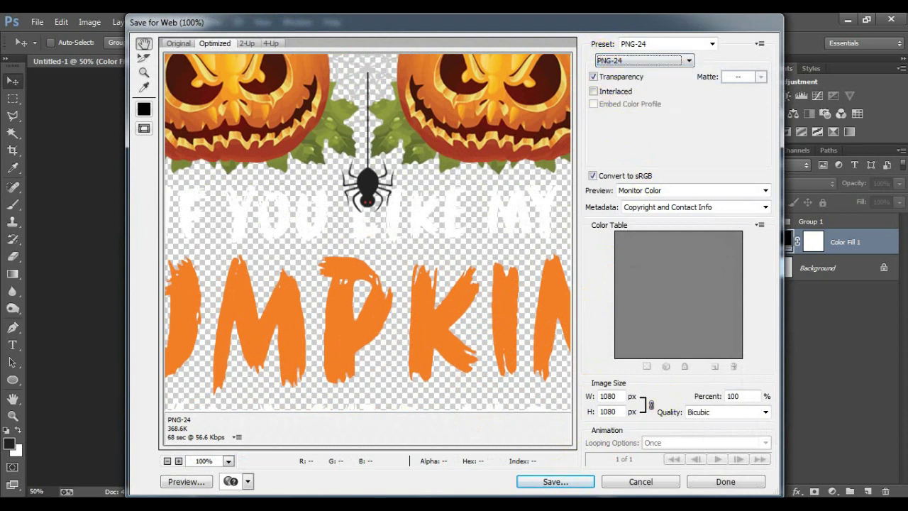
Save the optimized PNG to the Desktop with the file name 1
{"action": "left_click", "coordinate": [555, 481]}
{"action": "type", "text": "1"}
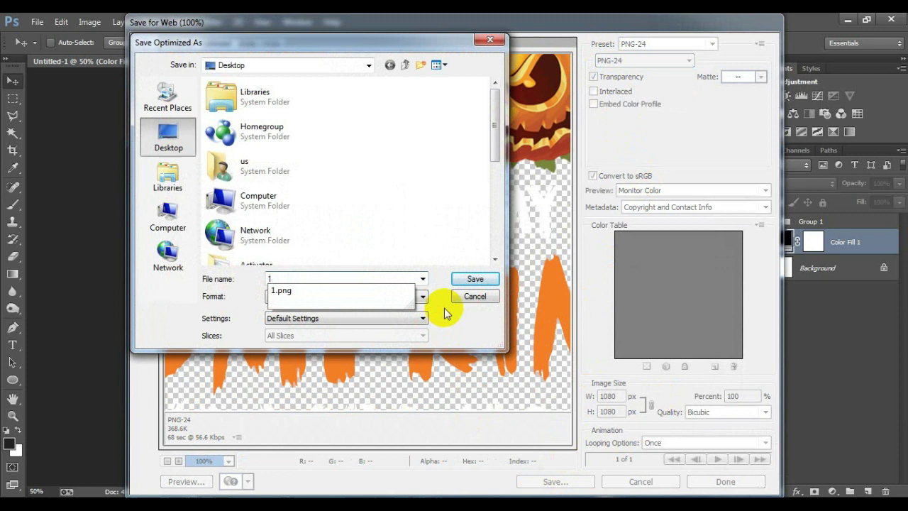
{"action": "key", "text": "Return"}
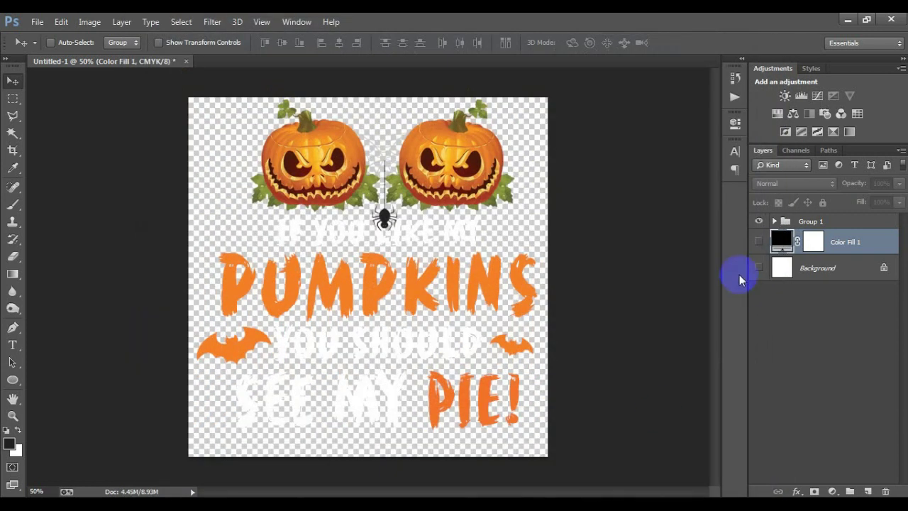
Make the Background and Color Fill layers visible again
{"action": "left_click", "coordinate": [758, 268]}
{"action": "left_click", "coordinate": [758, 242]}
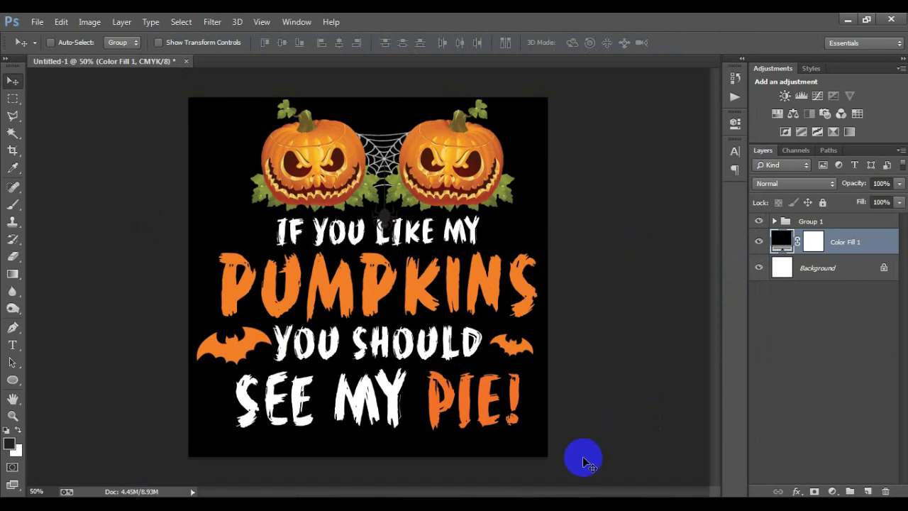